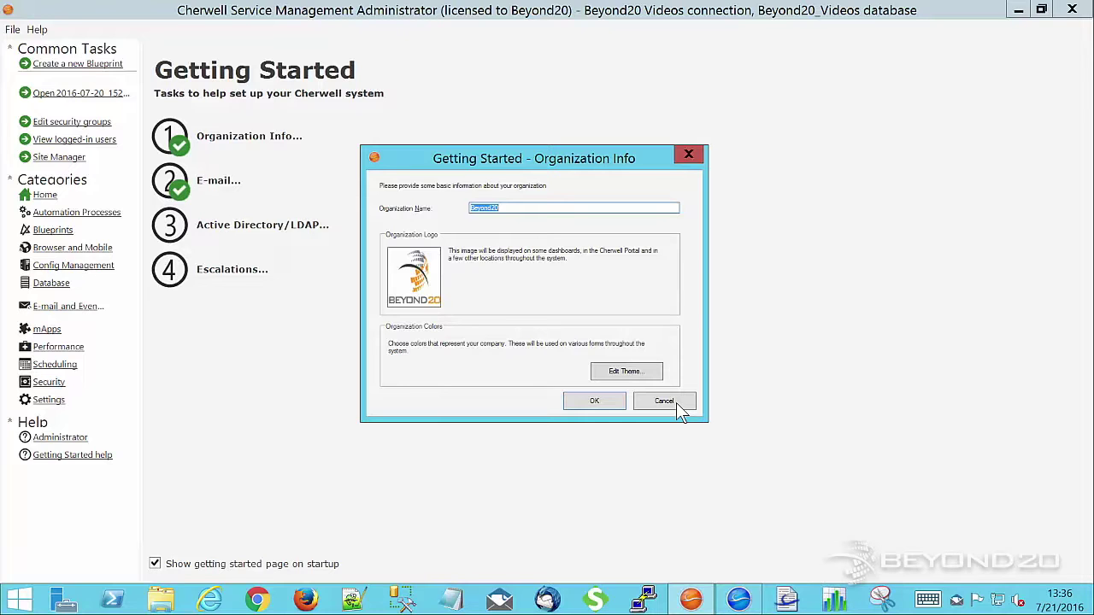
# - Cancel the Organization Info setup and switch to Cherwell Service Management to view the computer list in the Configuration Management Database
pyautogui.click(665, 401)
pyautogui.click(740, 600)
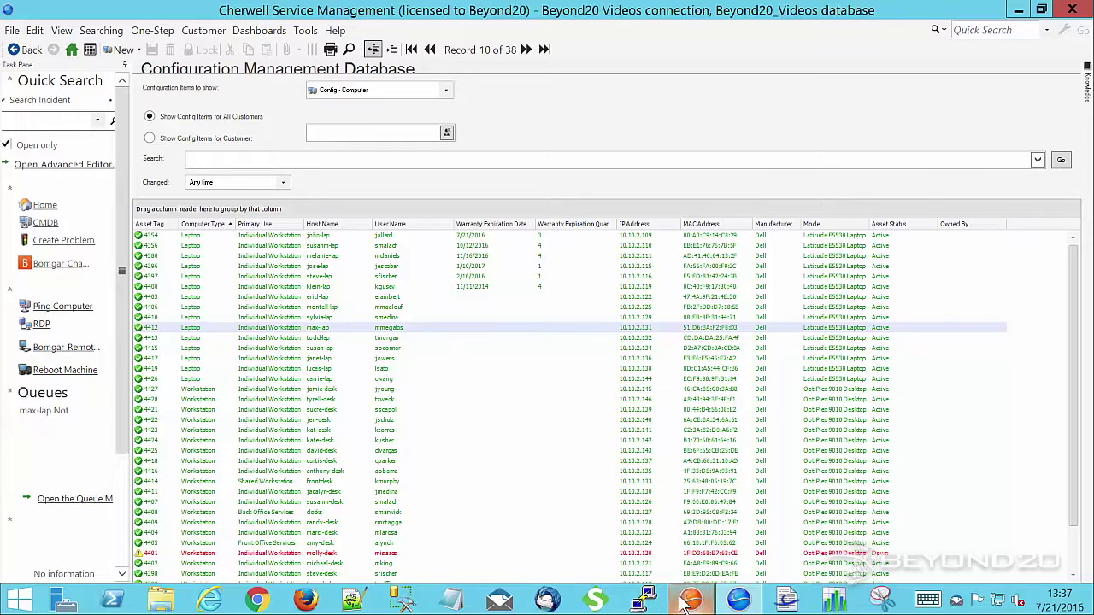
# - Switch back to Cherwell Service Management Administrator and open the 2016-07-20_1529_CreatingQuartersForWarranty blueprint
pyautogui.moveTo(691, 604)
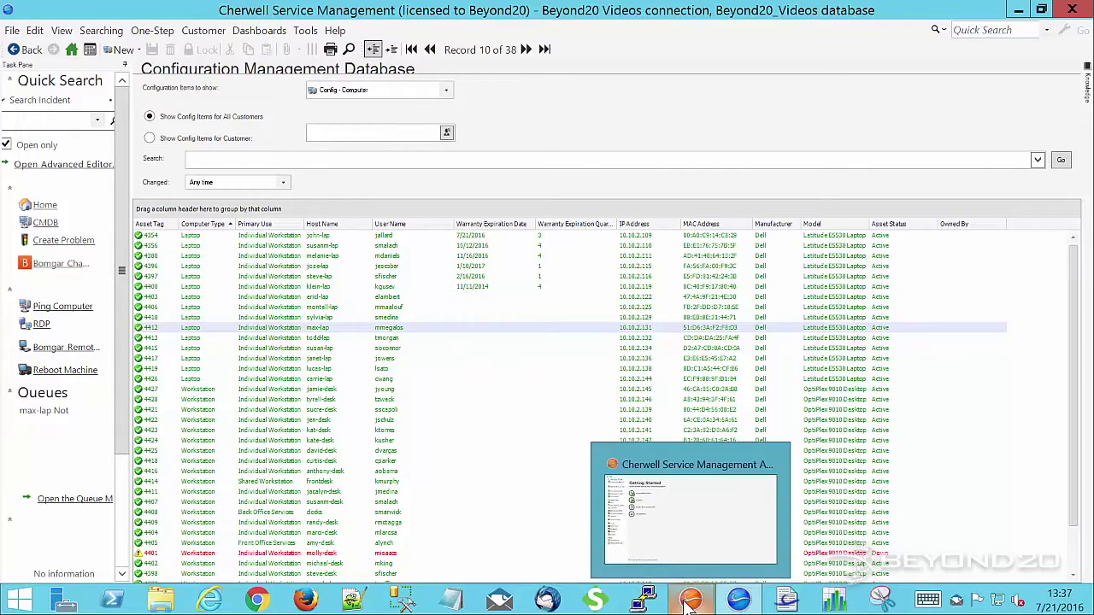
pyautogui.click(691, 605)
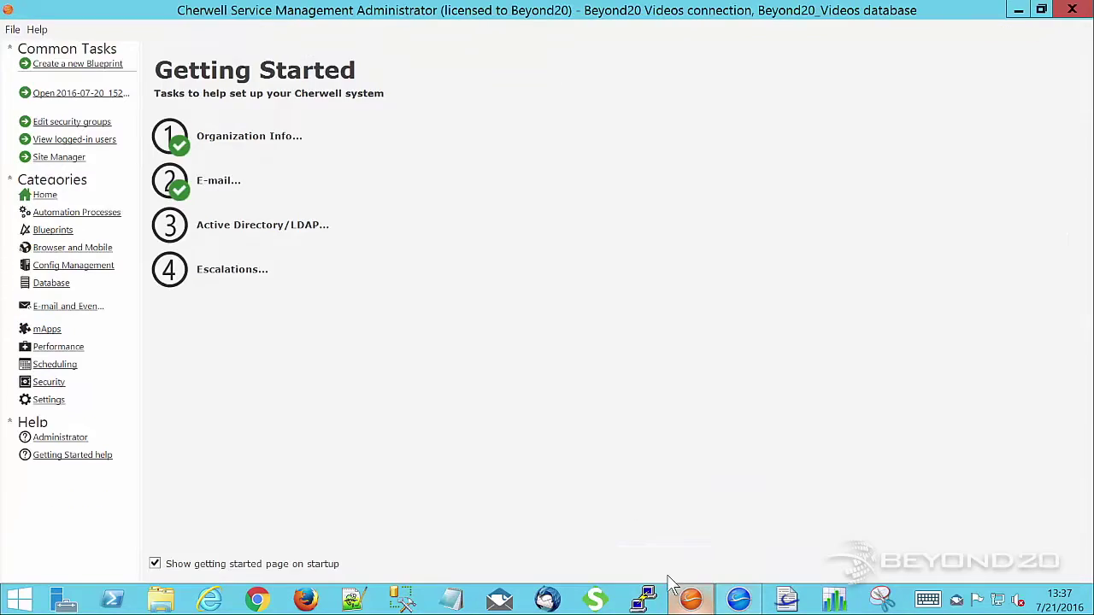
pyautogui.click(72, 95)
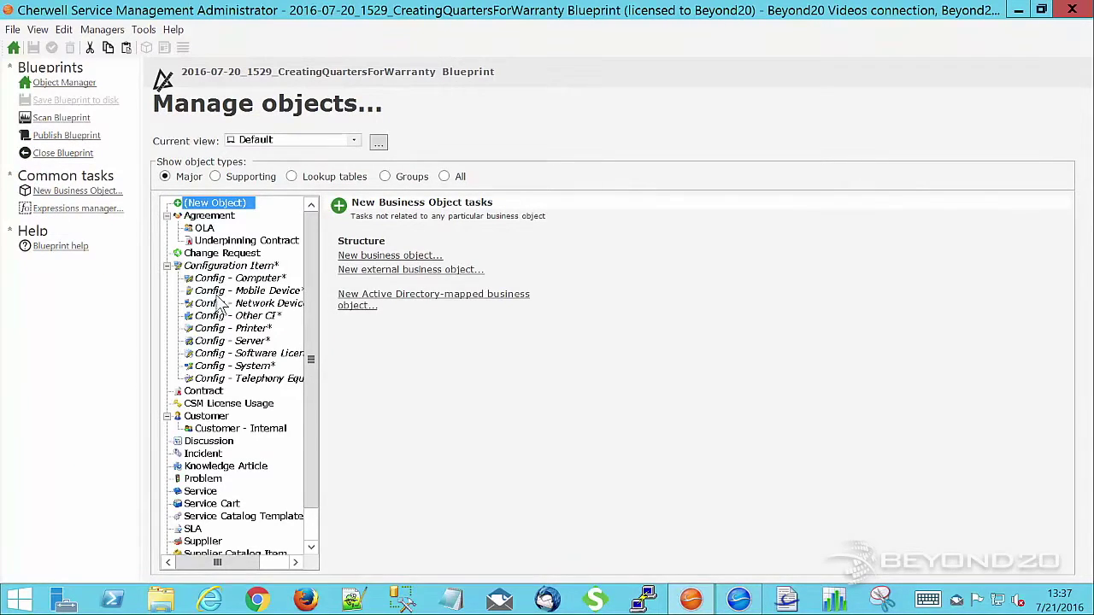
# - Open the Expressions Manager for the Configuration Item object and move its window so all of it fits on screen
pyautogui.click(243, 270)
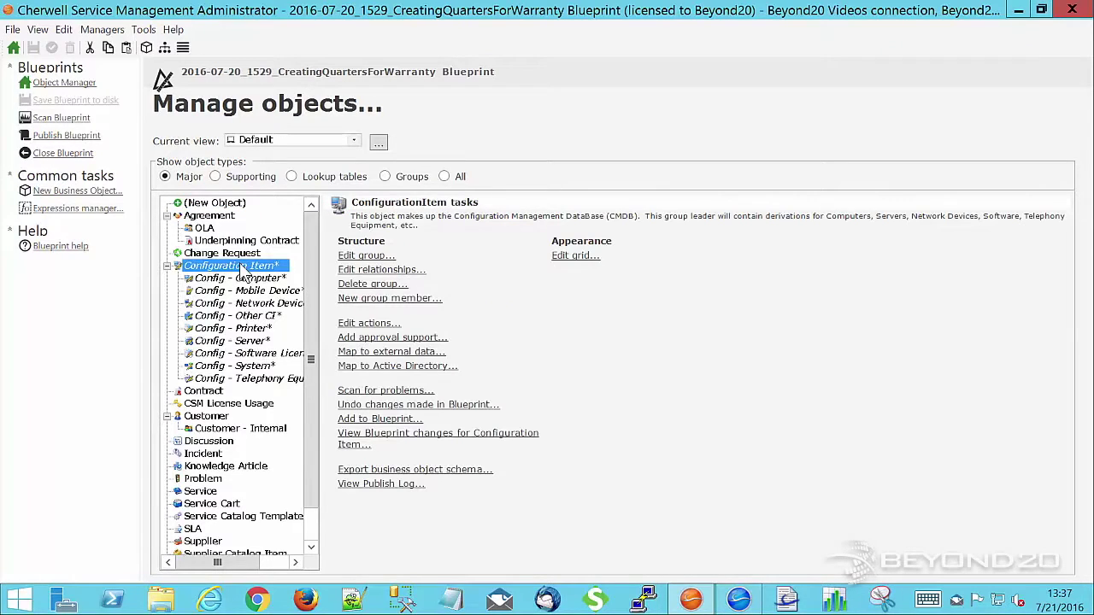
pyautogui.click(114, 34)
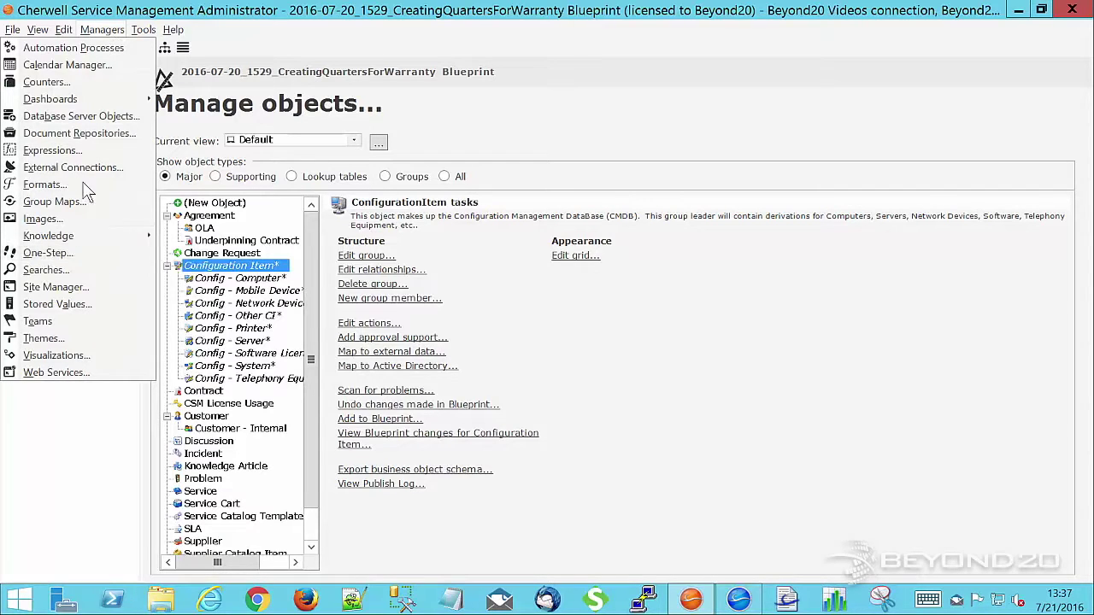
pyautogui.click(79, 152)
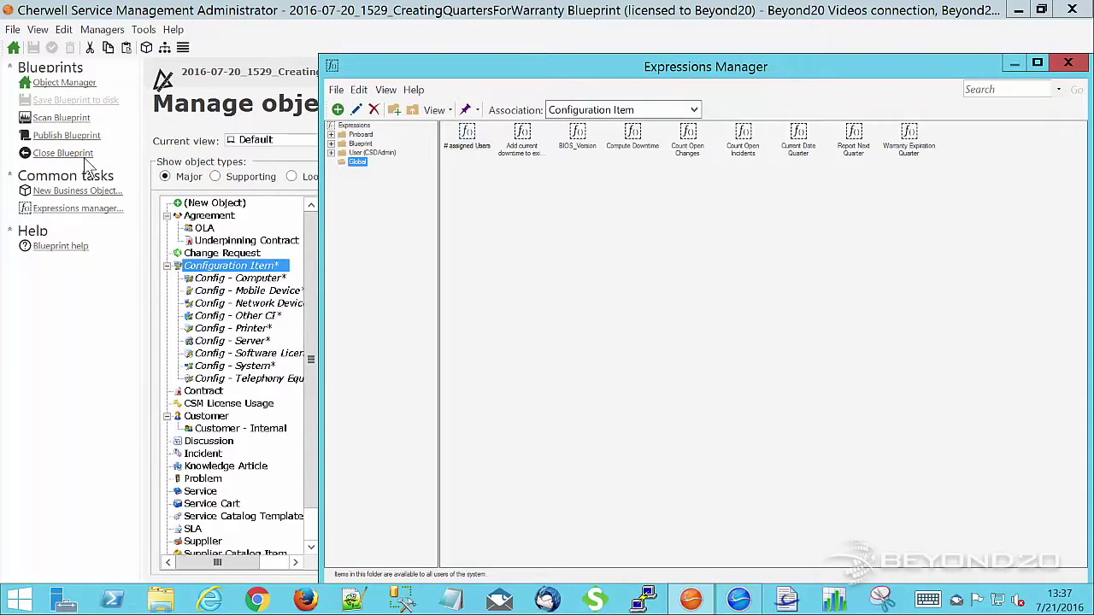
pyautogui.moveTo(569, 71); pyautogui.dragTo(434, 30)
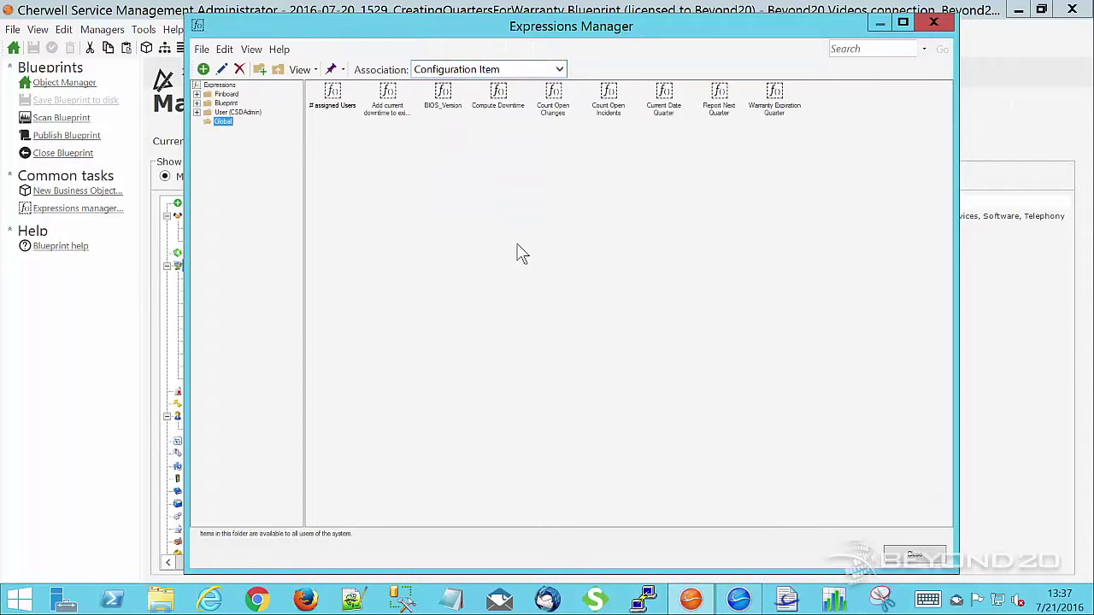
# - Locate the three quarter expressions, open Report Next Quarter to review its first and third cases, and close it without saving
pyautogui.click(784, 107)
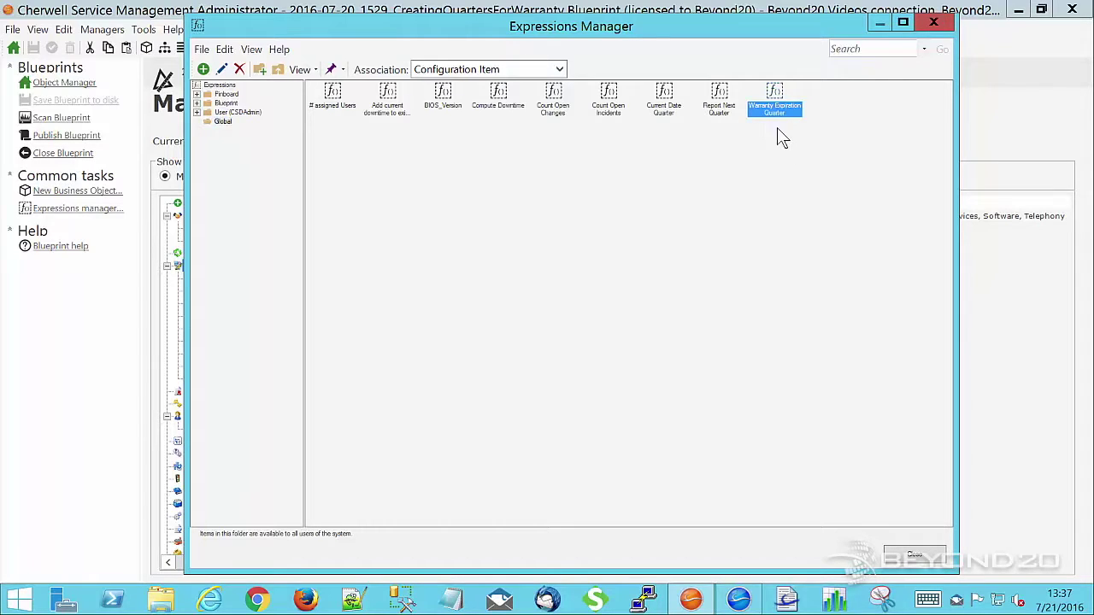
pyautogui.click(673, 108)
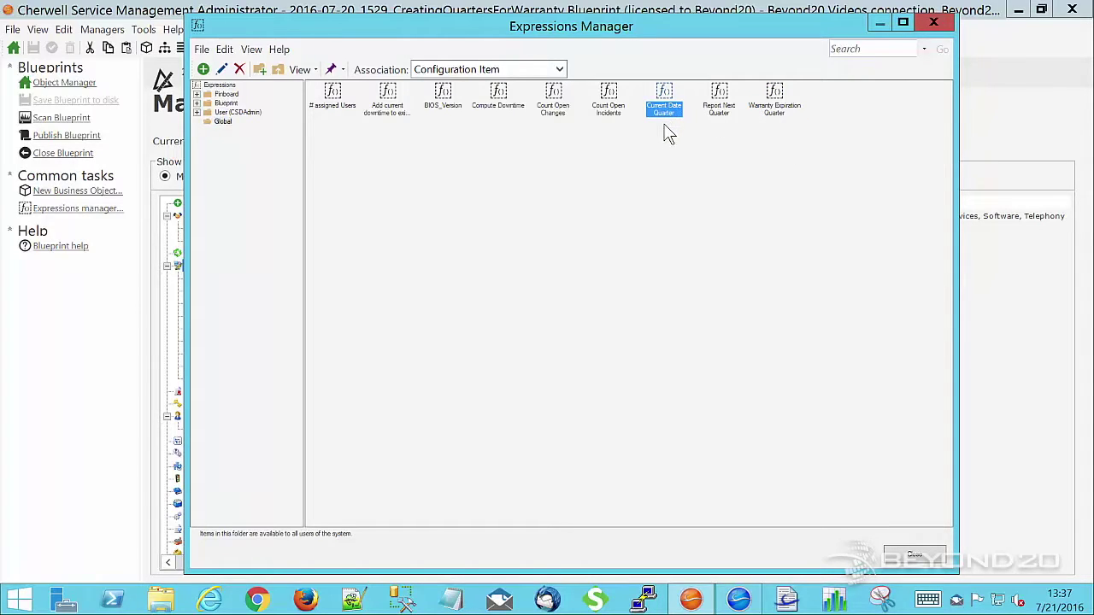
pyautogui.click(723, 113)
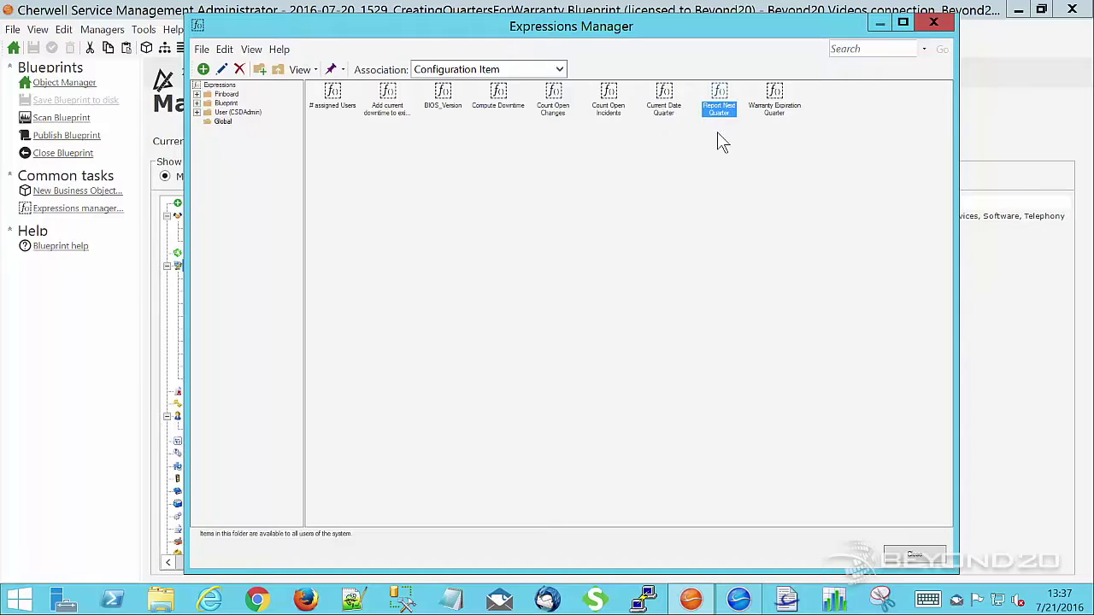
pyautogui.rightClick(718, 106)
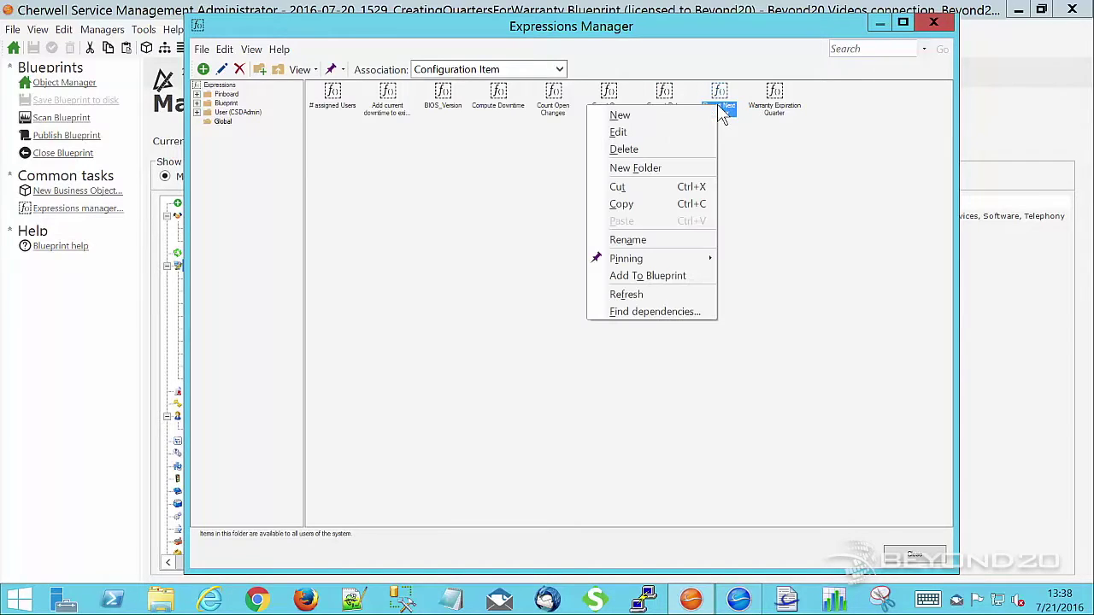
pyautogui.click(691, 131)
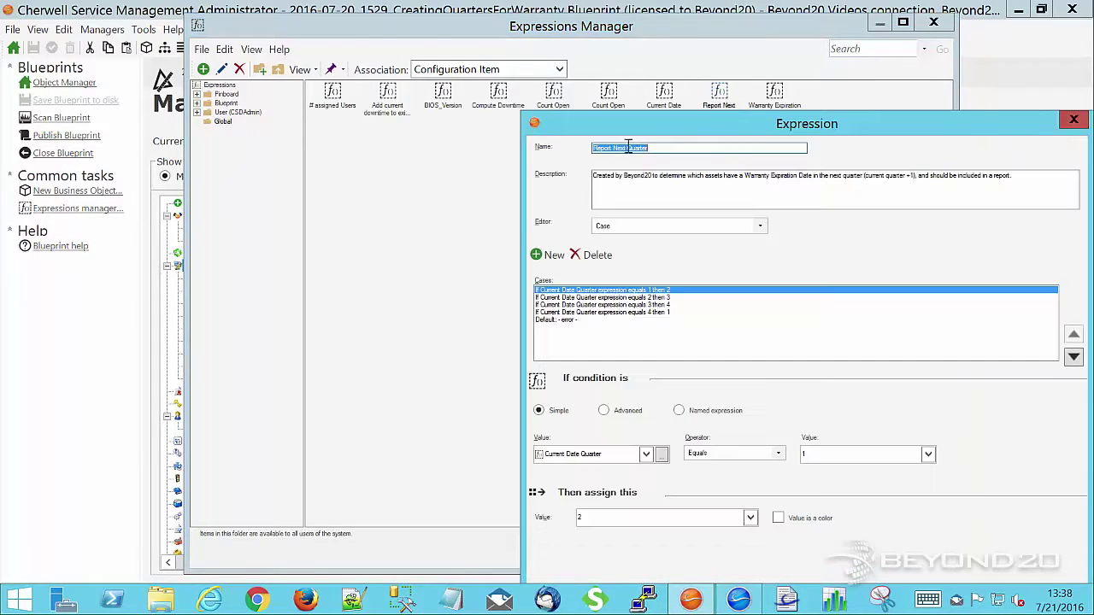
pyautogui.moveTo(695, 123); pyautogui.dragTo(376, 61)
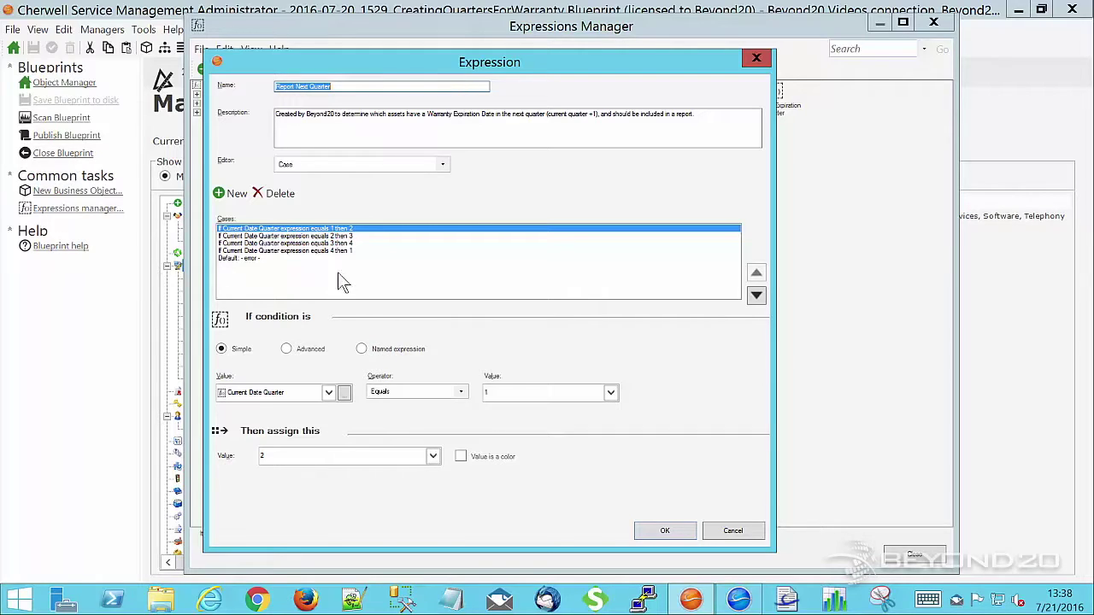
pyautogui.click(322, 244)
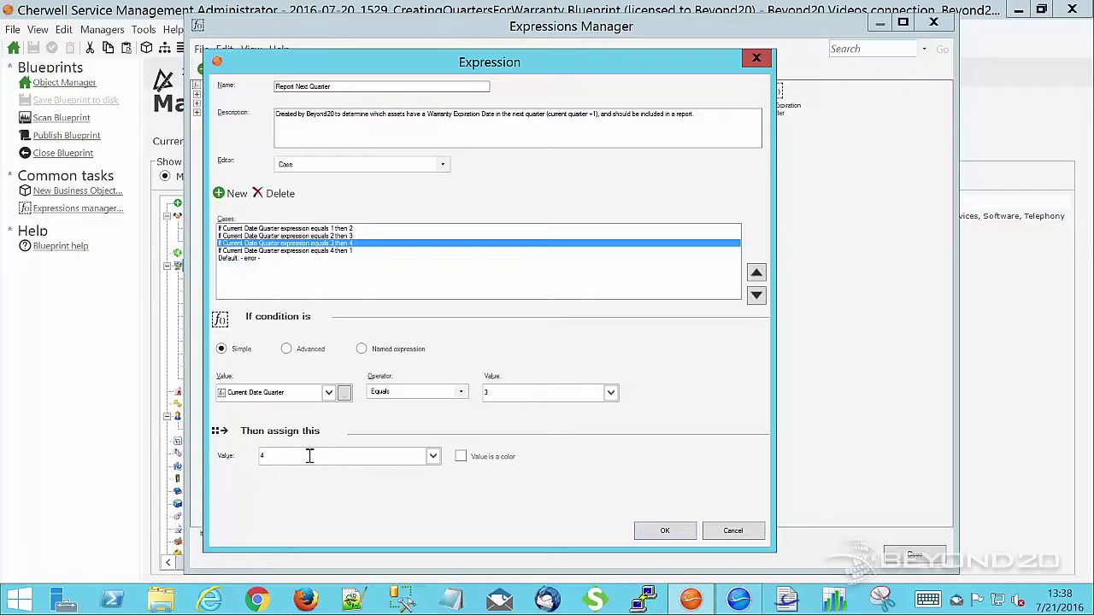
pyautogui.click(284, 229)
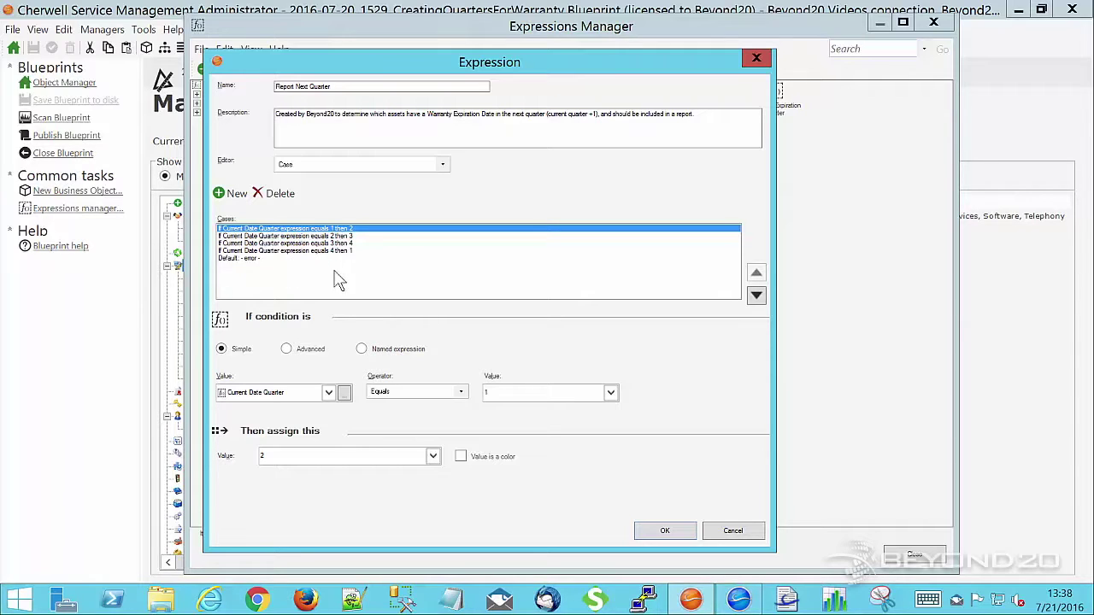
pyautogui.click(730, 527)
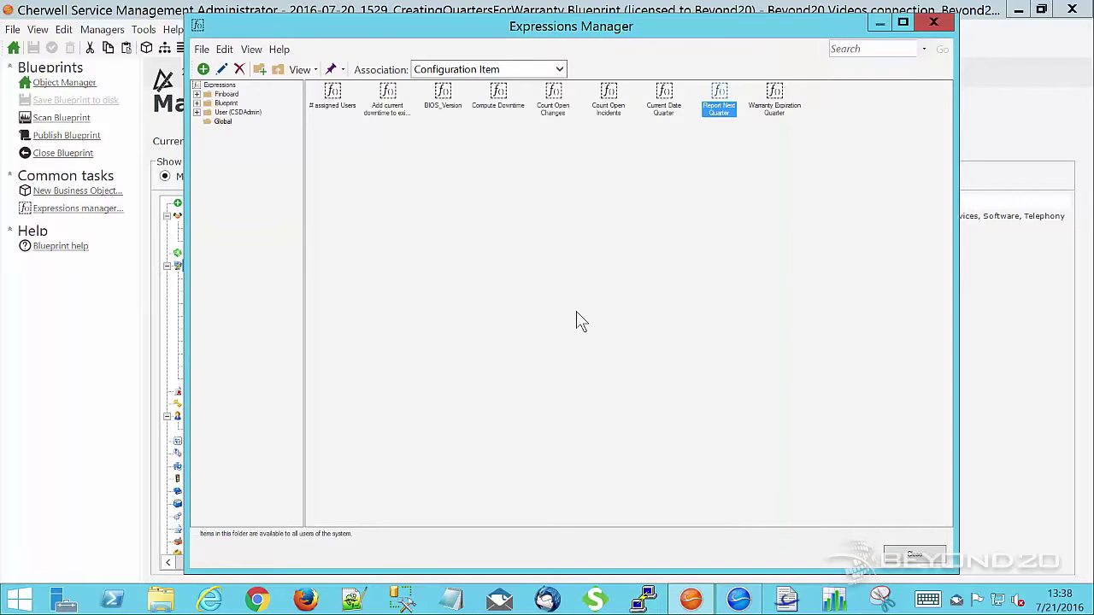
# - Open the Current Date Quarter expression and inspect the format modifier on the CurrentDateTime token in its custom expression
pyautogui.rightClick(663, 100)
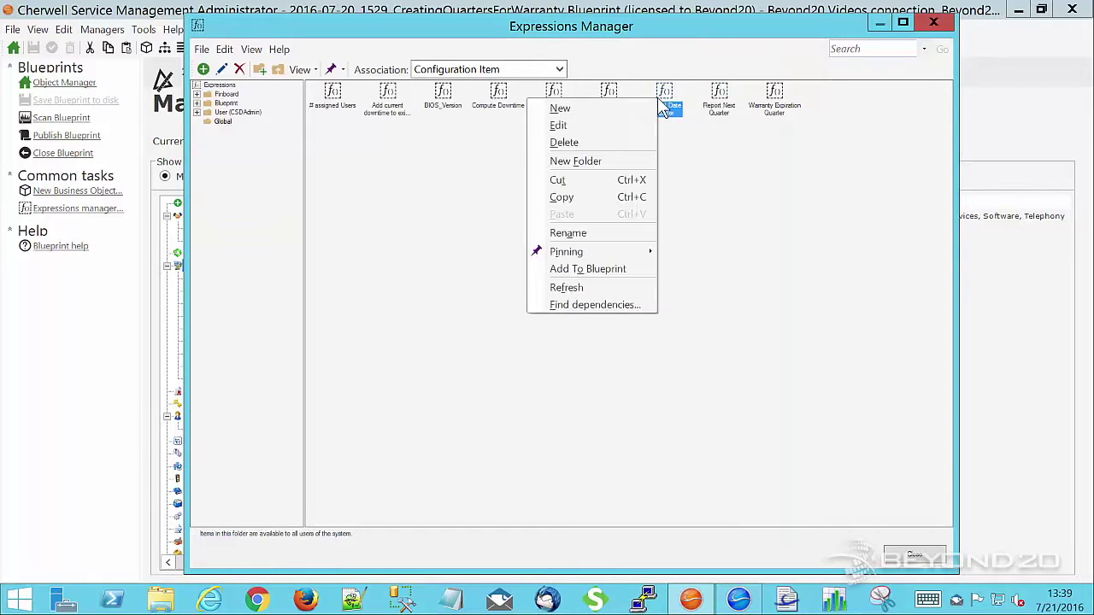
pyautogui.click(610, 125)
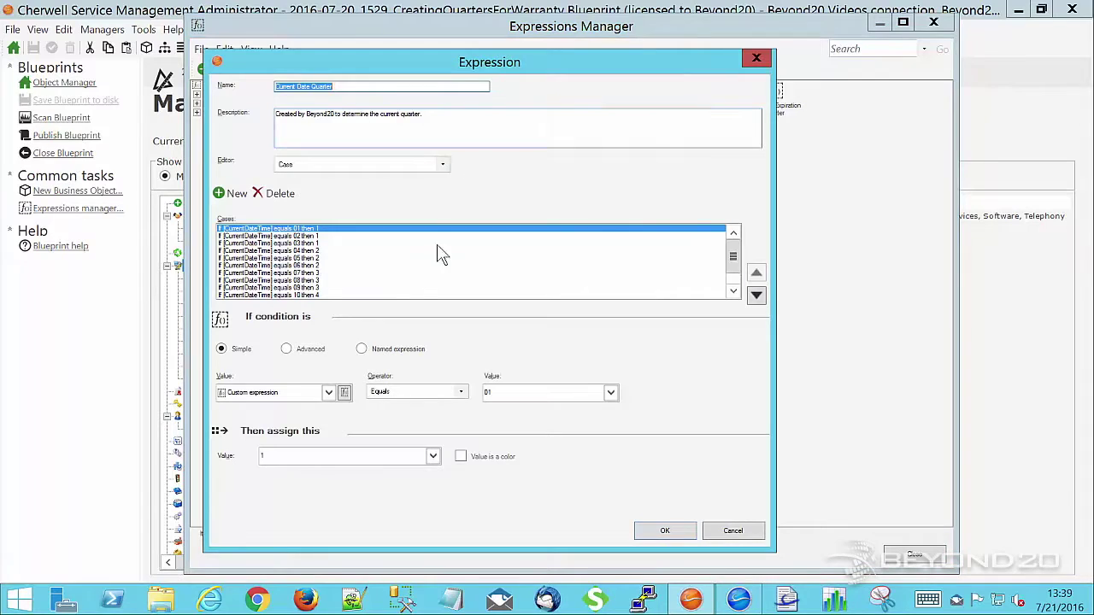
pyautogui.click(345, 392)
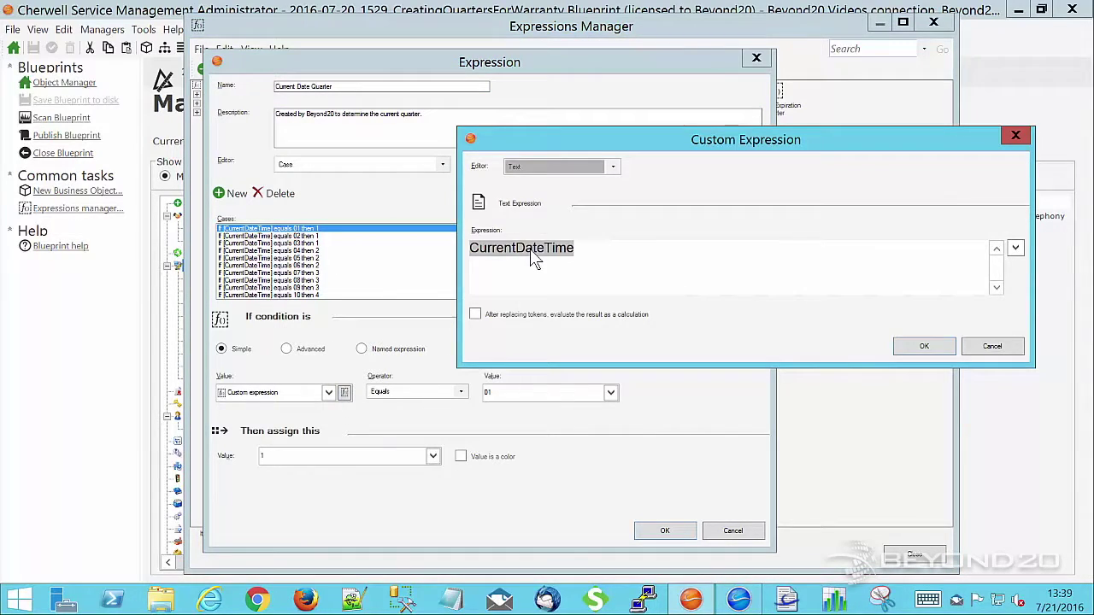
pyautogui.rightClick(530, 249)
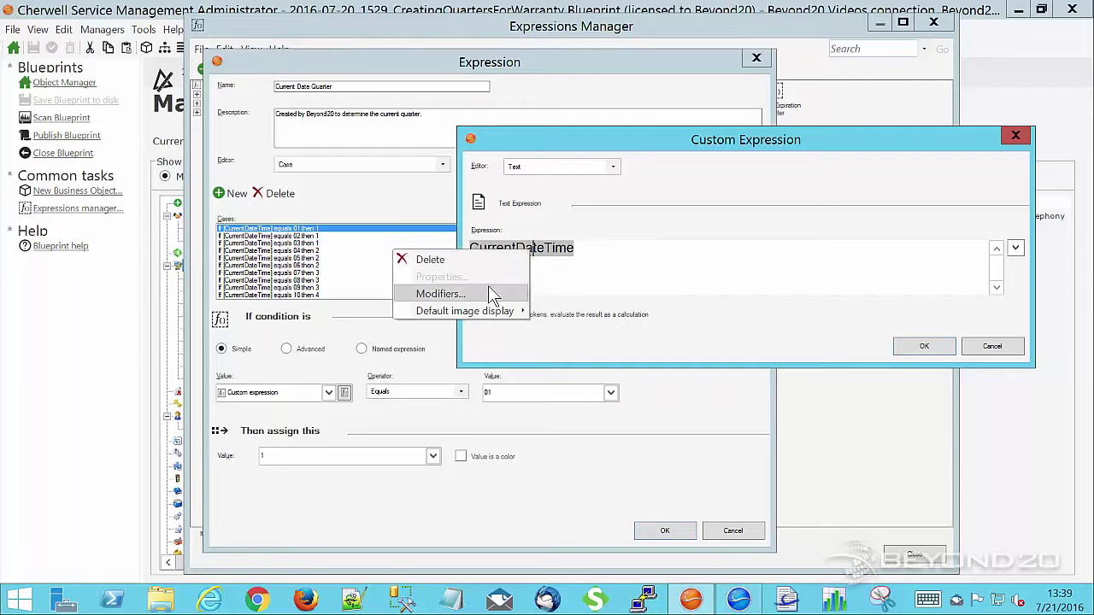
pyautogui.click(440, 293)
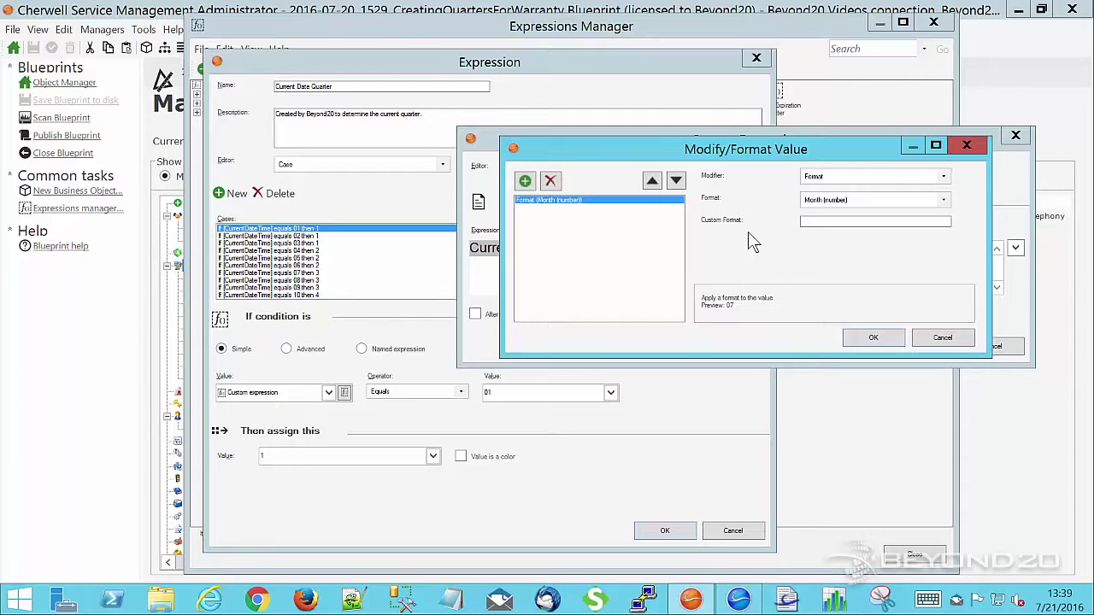
pyautogui.click(941, 339)
pyautogui.click(928, 345)
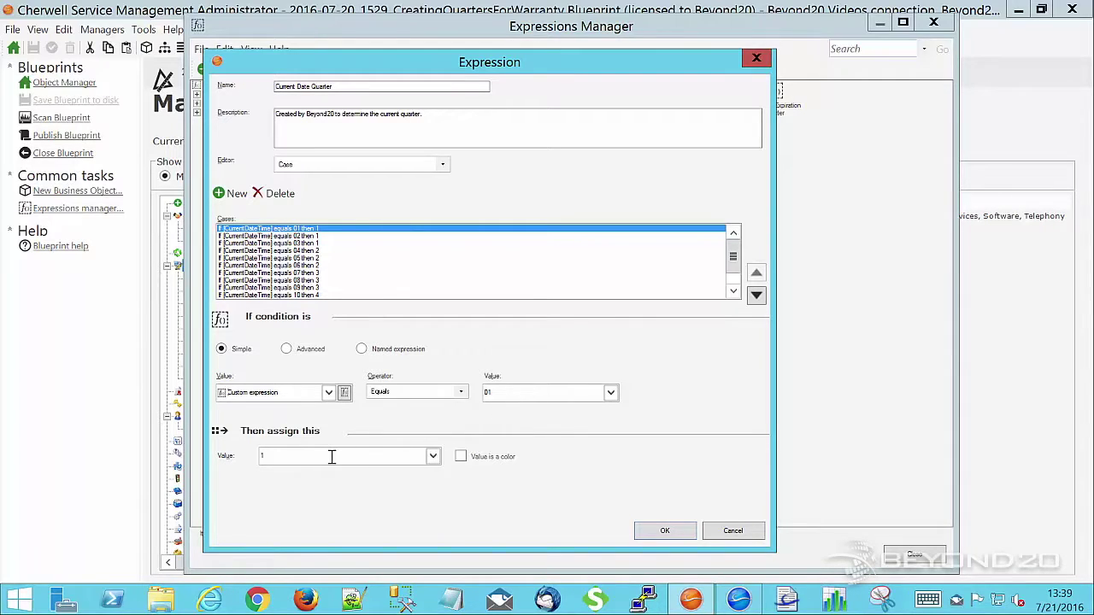
# - Review the month-to-quarter cases of Current Date Quarter through month 12, and close the expression without saving
pyautogui.click(293, 236)
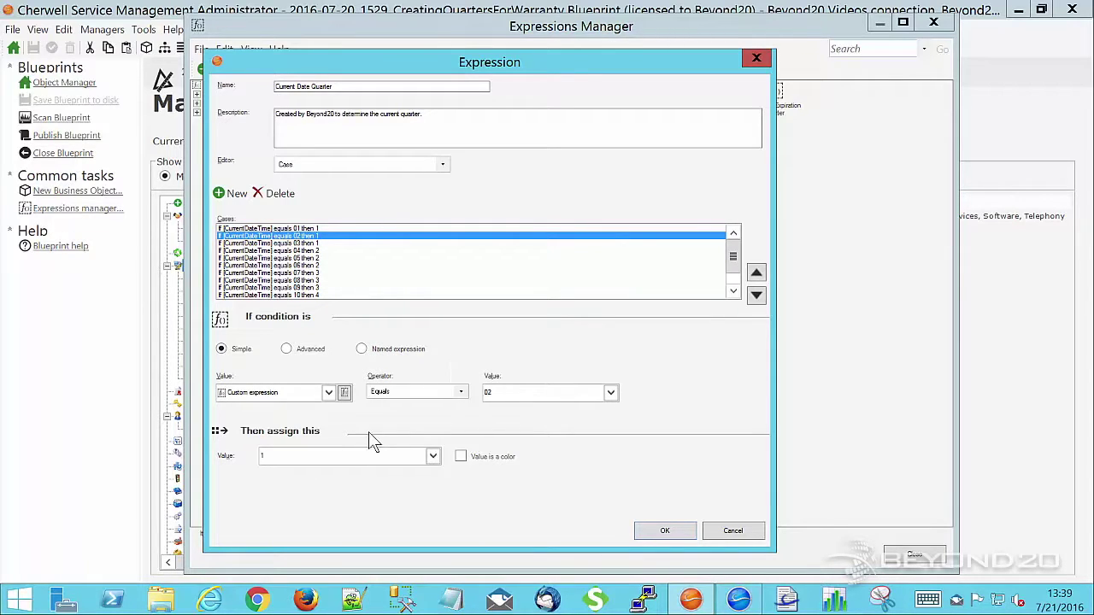
pyautogui.click(283, 245)
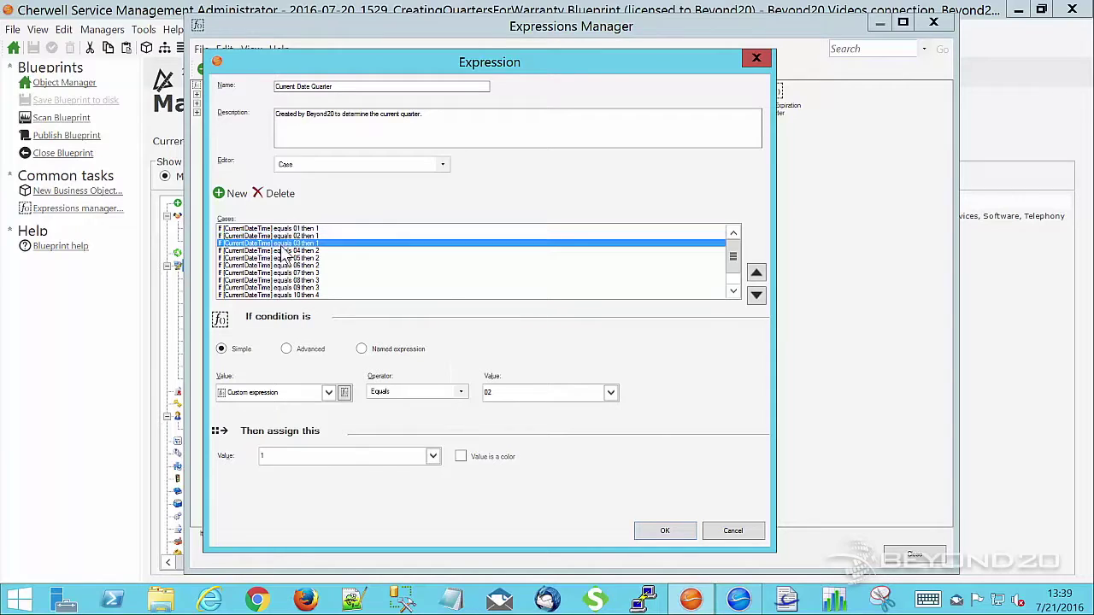
pyautogui.click(276, 288)
pyautogui.scroll(-1, 275, 291)
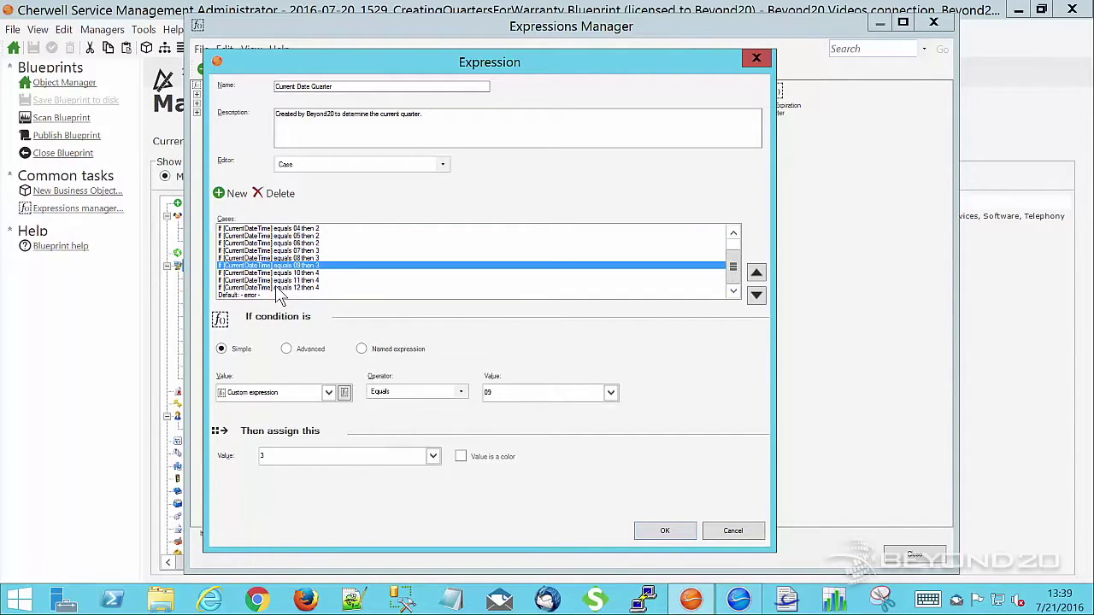
pyautogui.click(272, 288)
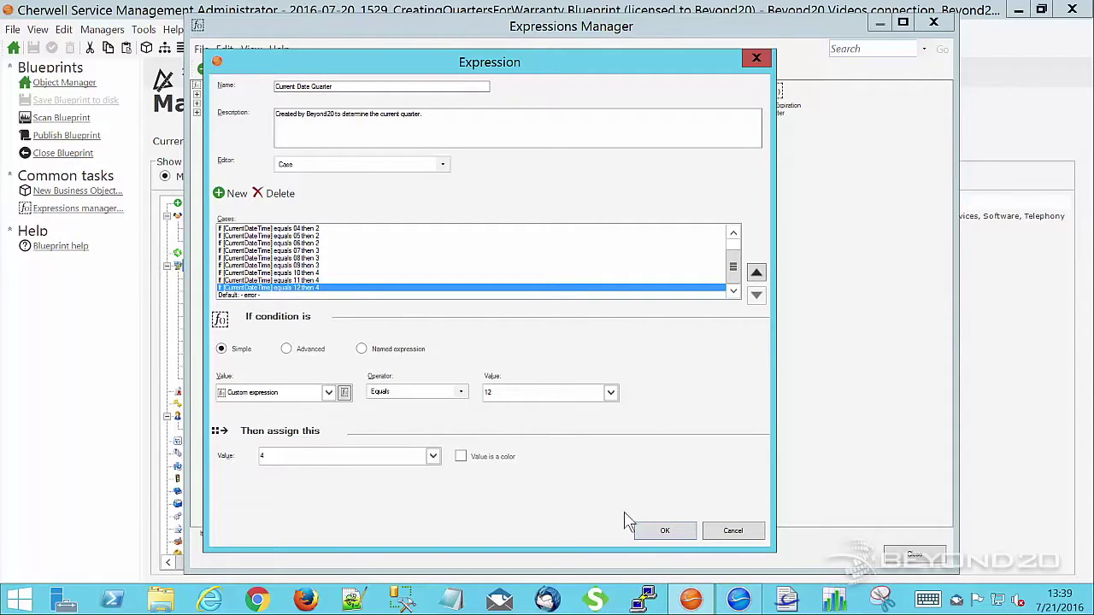
pyautogui.click(724, 528)
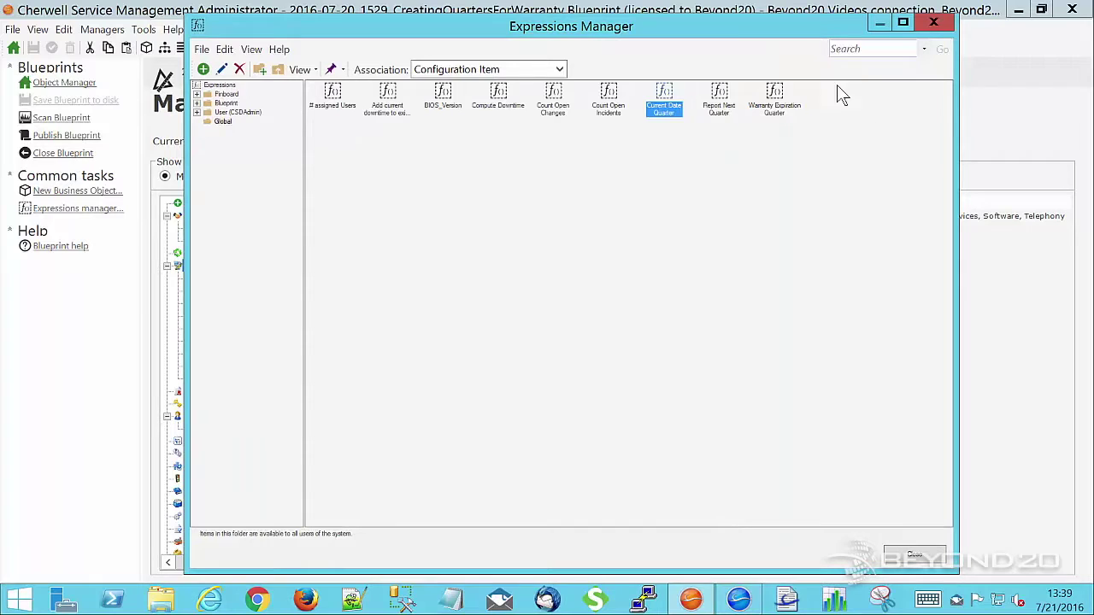
# - Open the Warranty Expiration Quarter expression and inspect the format modifier on its ConfigurationItem.WarrantyExpirationDate token, leaving it unmodified
pyautogui.click(780, 95)
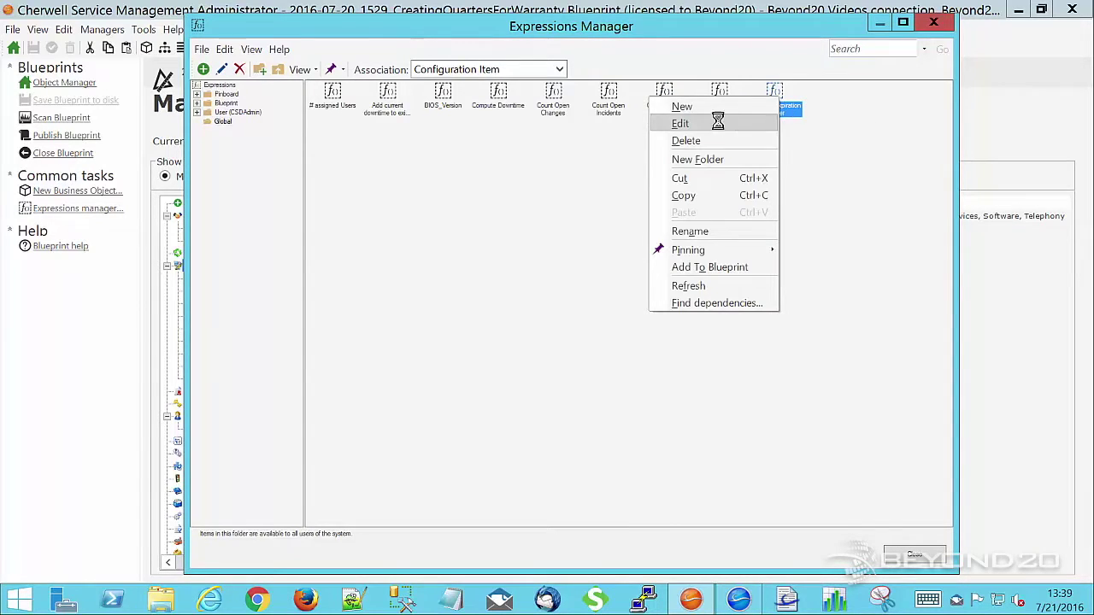
pyautogui.click(718, 124)
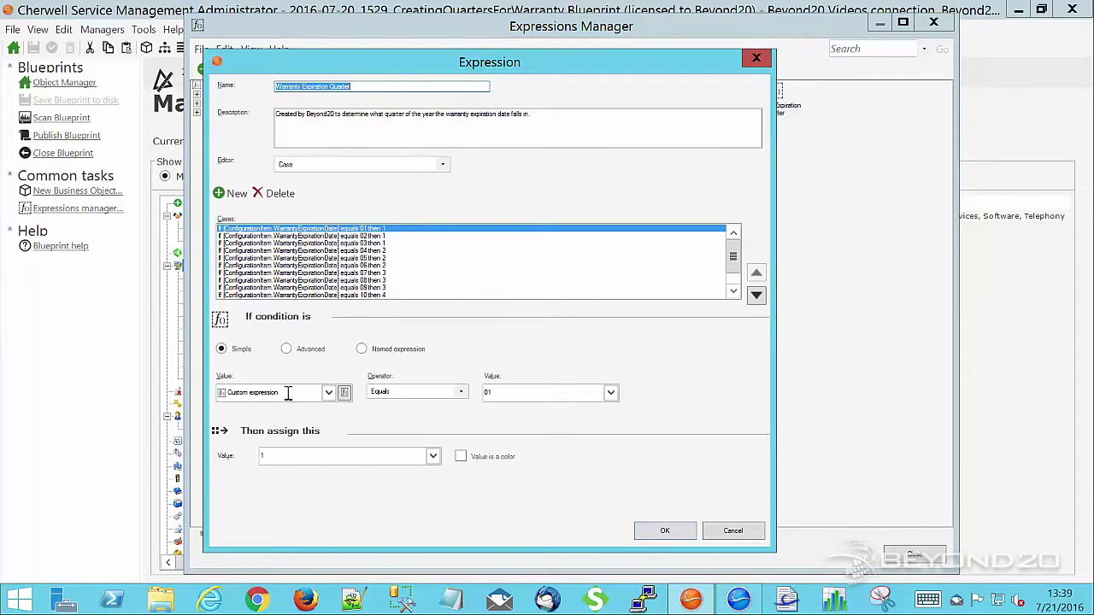
pyautogui.click(344, 393)
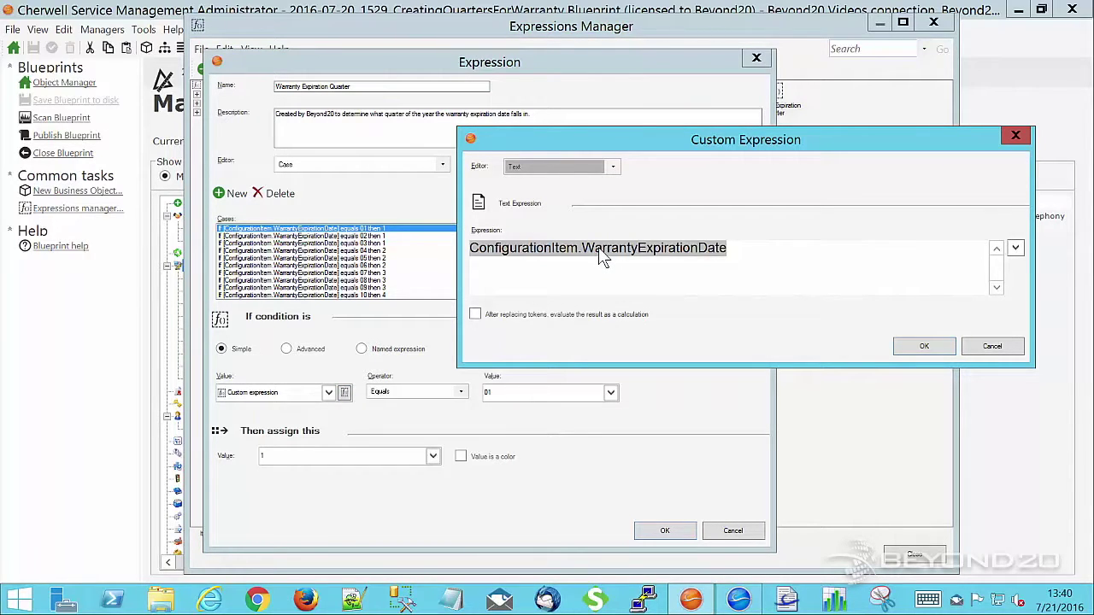
pyautogui.rightClick(602, 256)
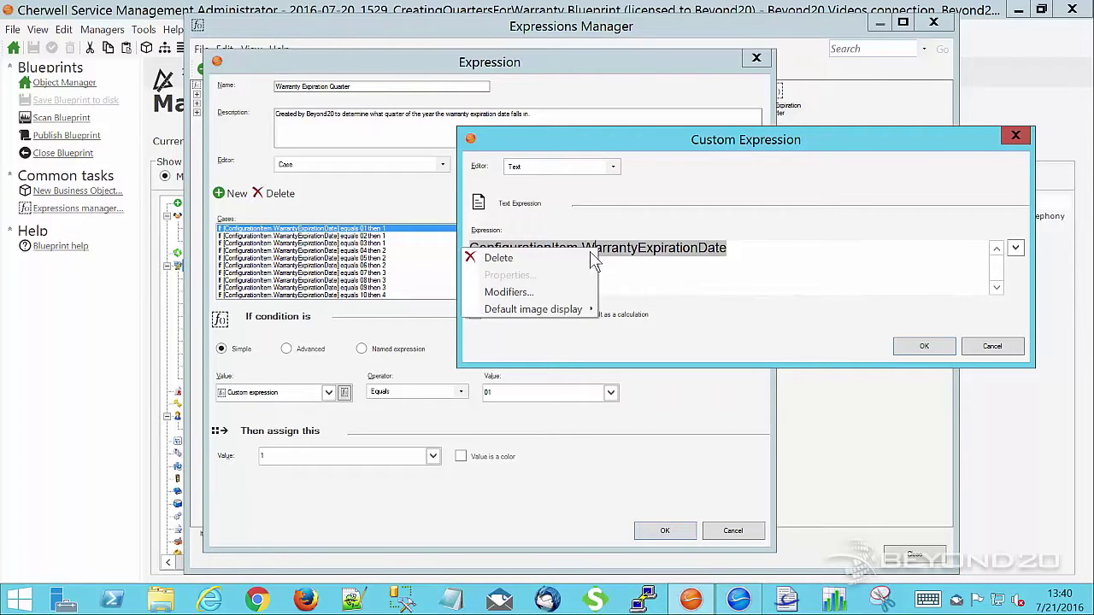
pyautogui.click(559, 298)
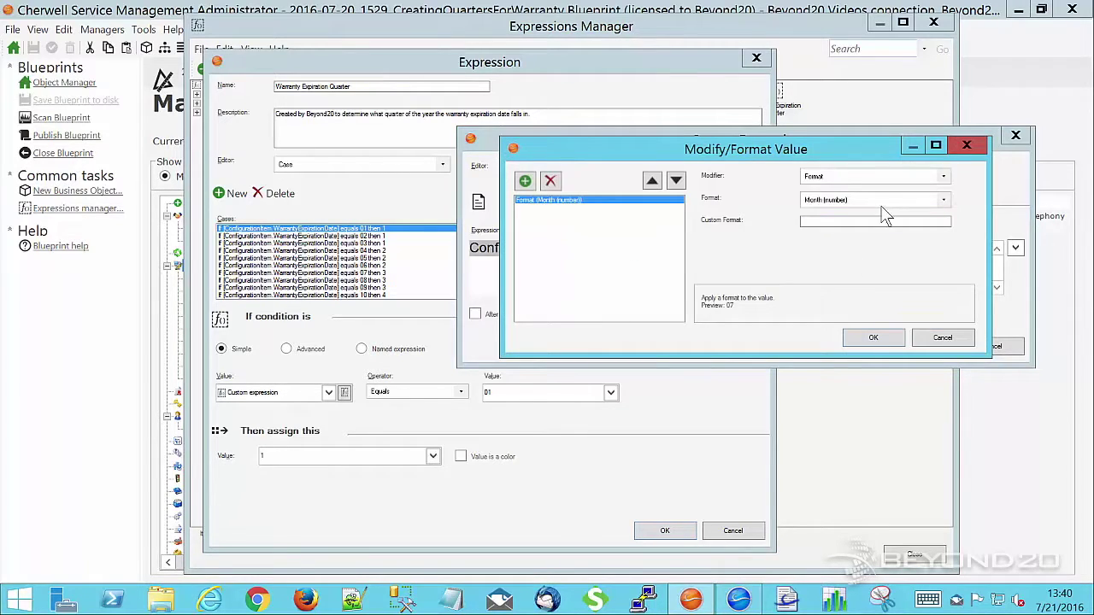
pyautogui.click(941, 339)
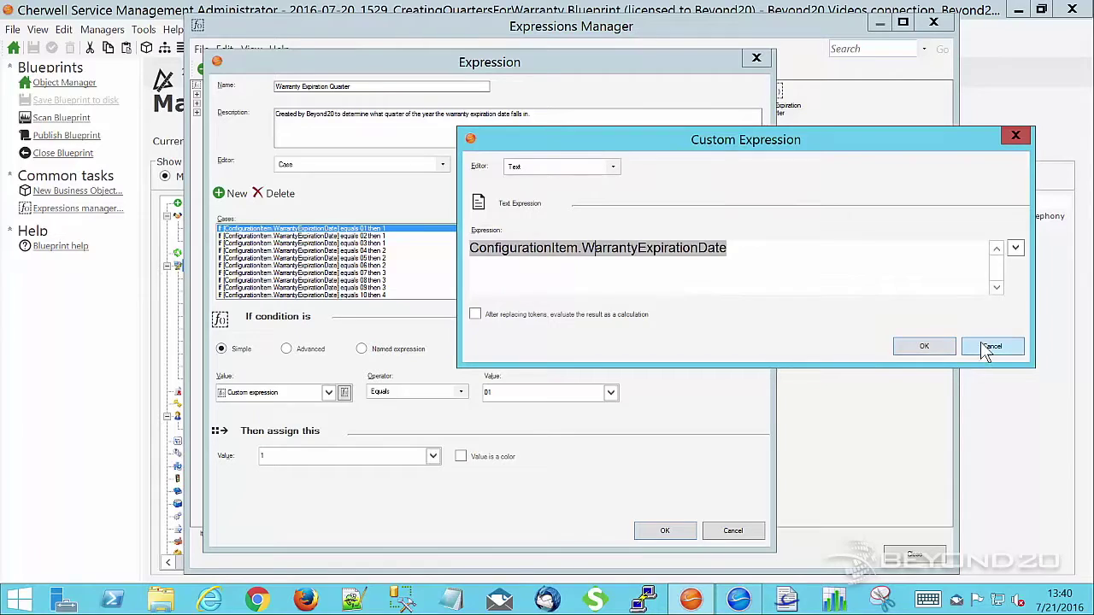
pyautogui.click(992, 347)
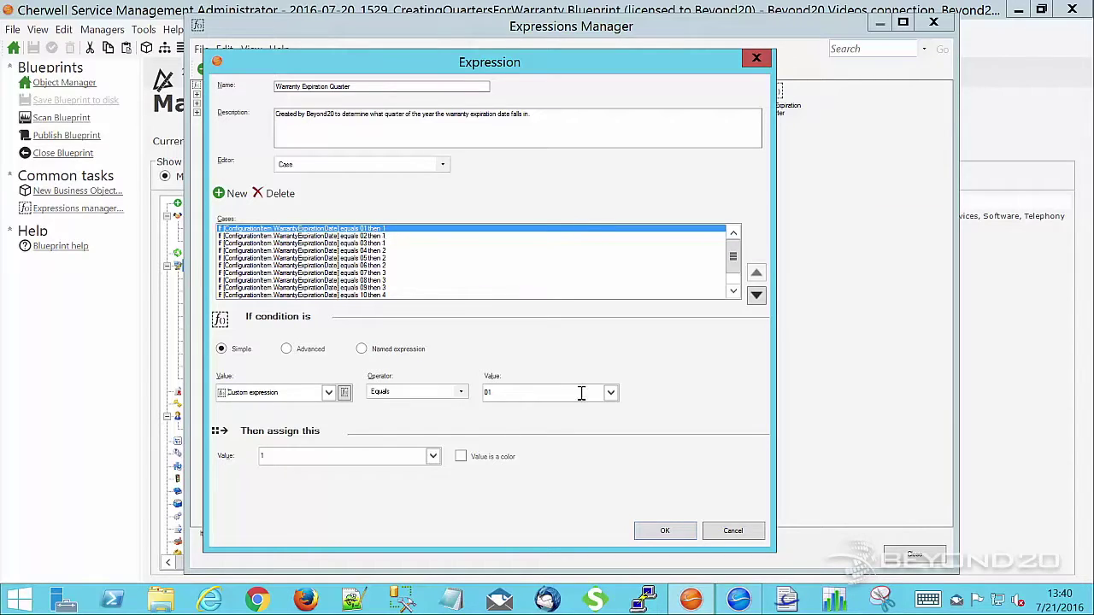
# - Review the remaining month-to-quarter cases of the Warranty Expiration Quarter expression, then close it without saving and close the Expressions Manager
pyautogui.click(324, 265)
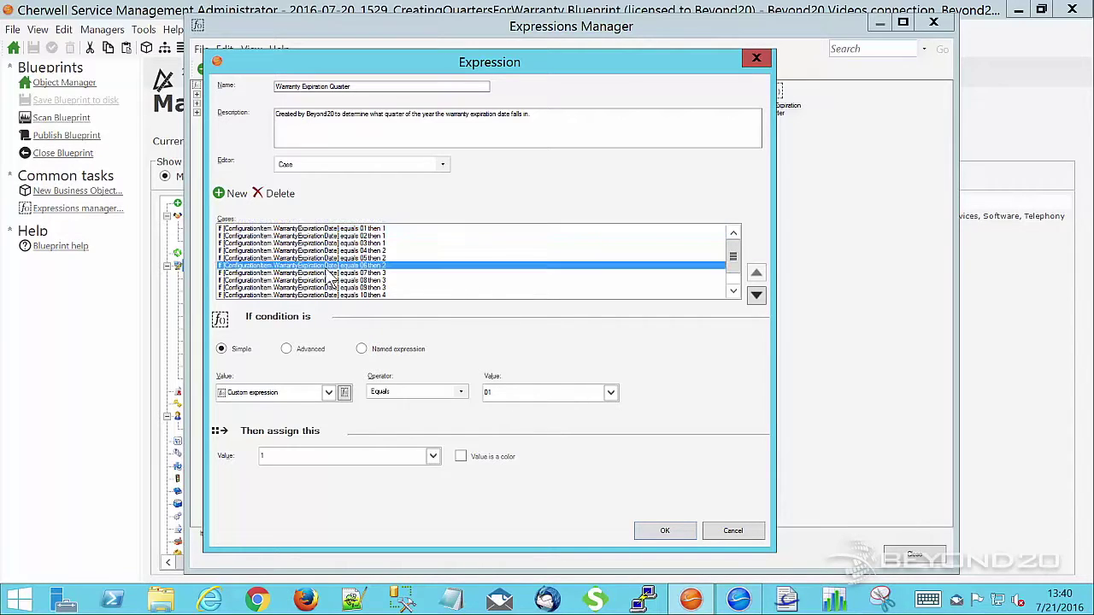
pyautogui.click(330, 274)
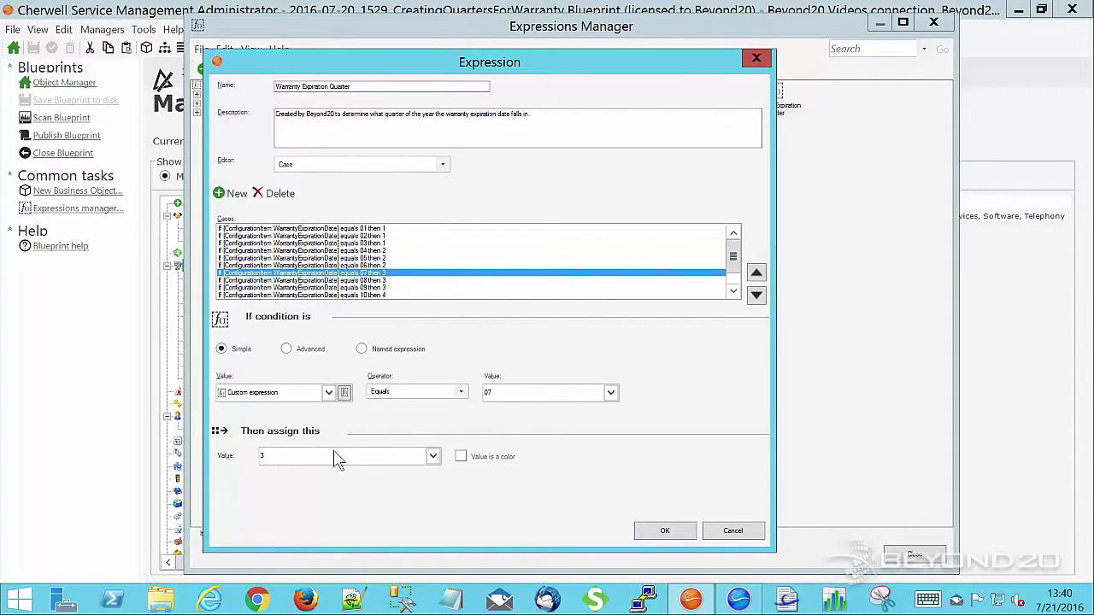
pyautogui.click(732, 293)
pyautogui.click(733, 292)
pyautogui.click(733, 292)
pyautogui.click(730, 529)
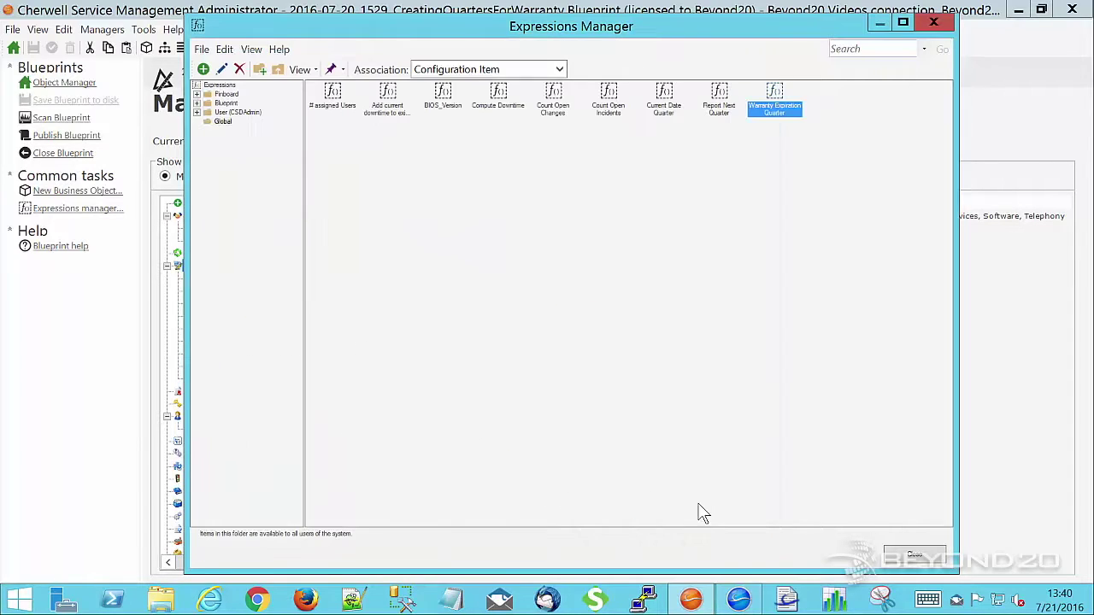
pyautogui.click(914, 555)
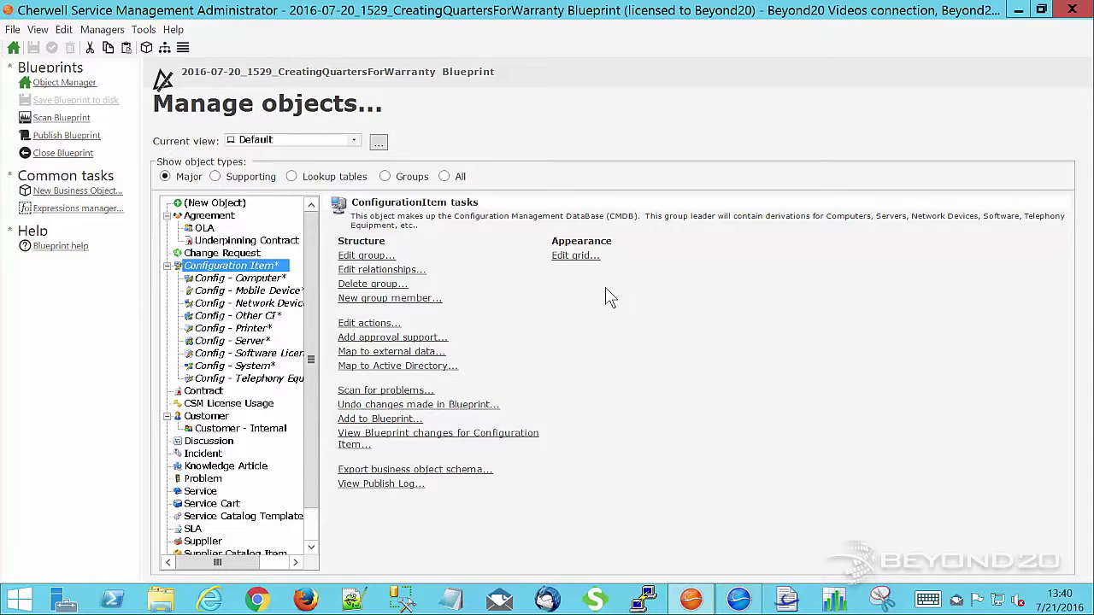
# - Open the Configuration Item group for editing and display the field properties of its Warranty Expiration Quarter field
pyautogui.click(367, 254)
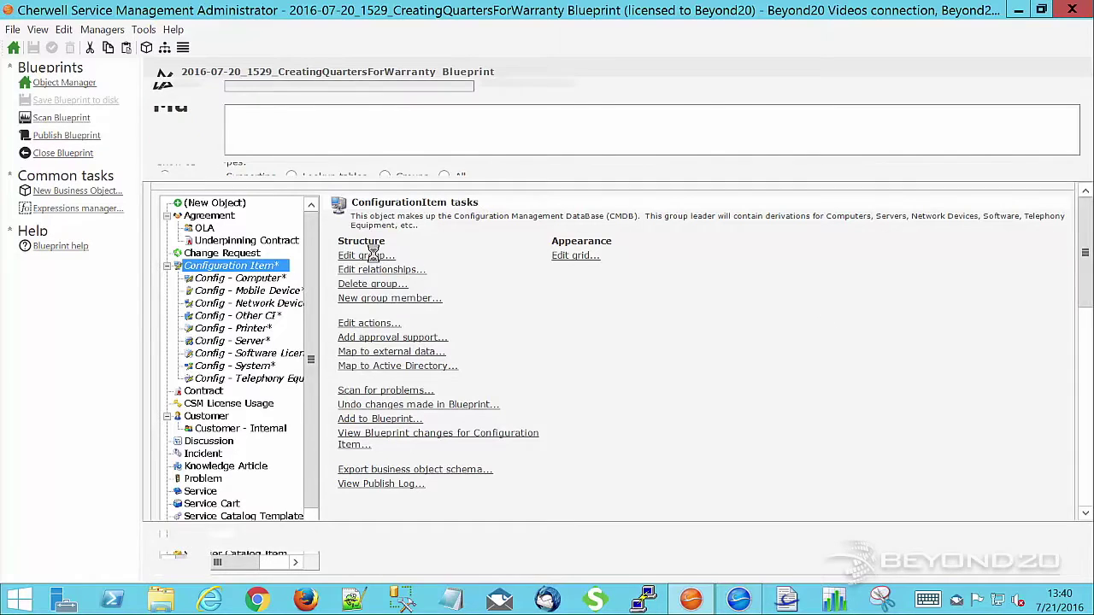
pyautogui.click(212, 185)
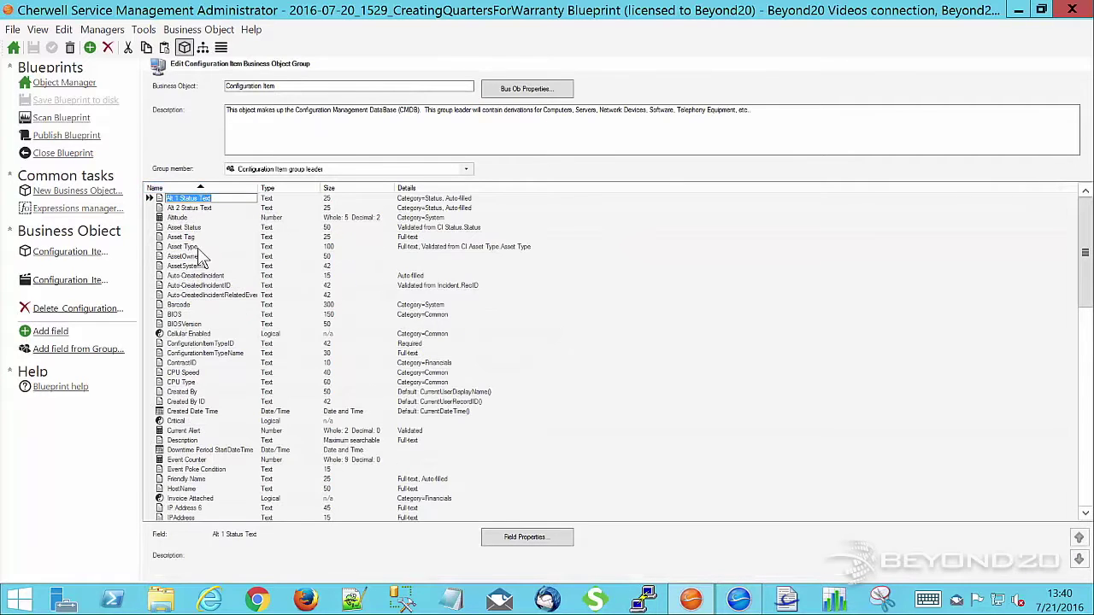
pyautogui.scroll(-20, 220, 350)
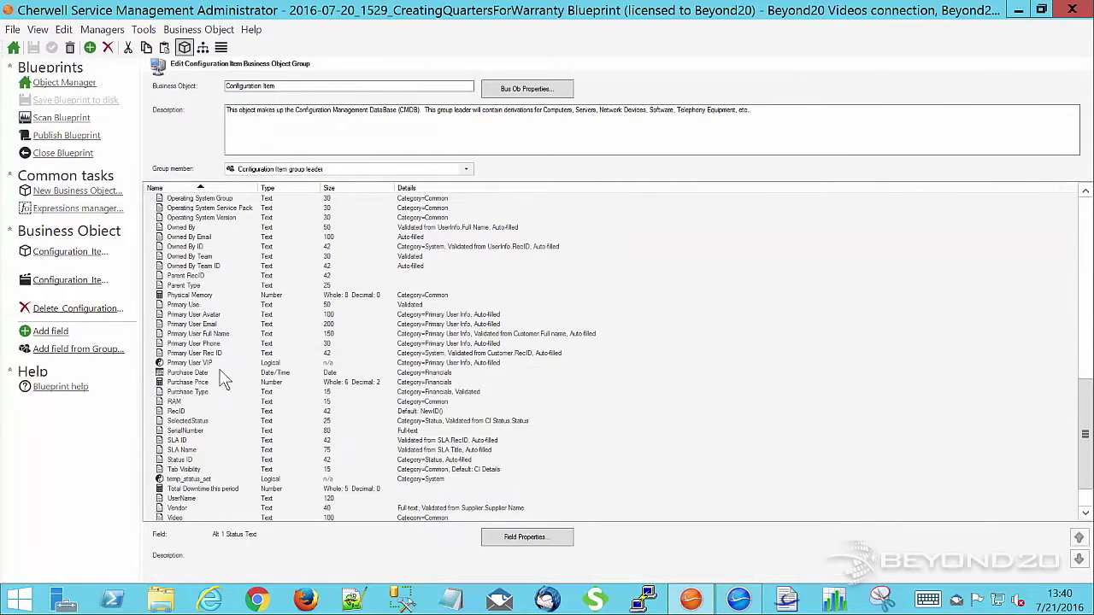
pyautogui.click(183, 501)
pyautogui.click(182, 501)
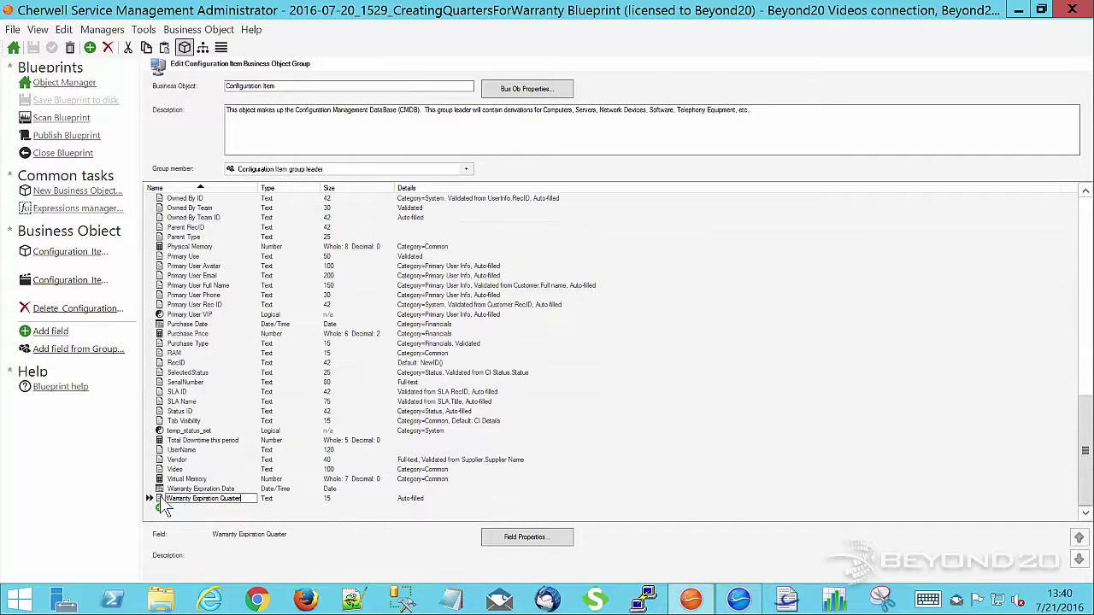
pyautogui.doubleClick(165, 504)
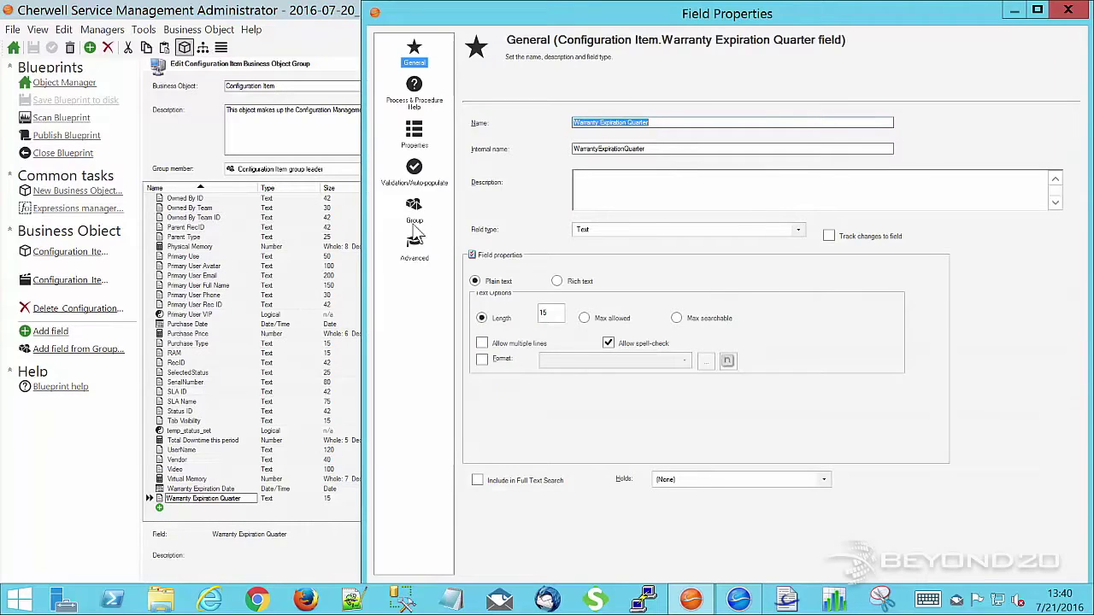
# - Inspect the field's auto-populate trigger and the stored expression it uses, then close the field properties without changes
pyautogui.click(417, 170)
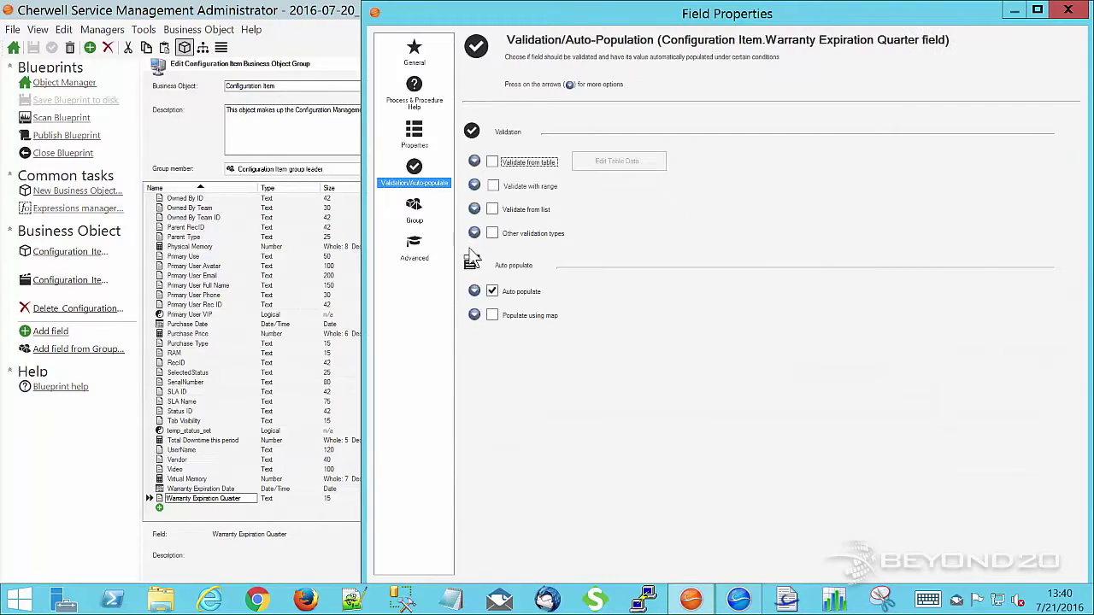
pyautogui.click(476, 295)
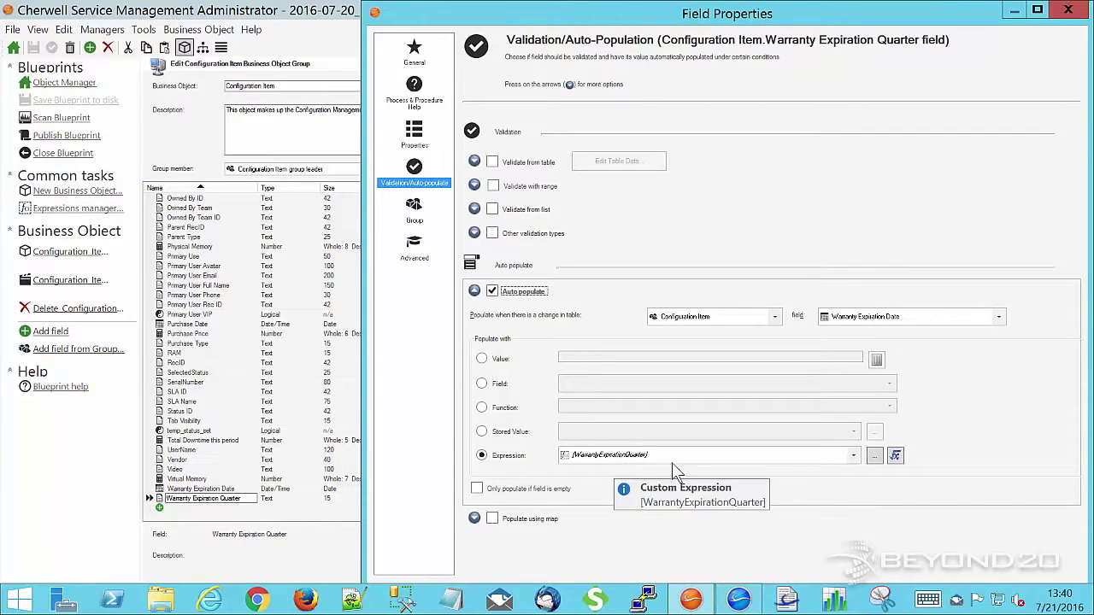
pyautogui.click(876, 459)
pyautogui.click(776, 111)
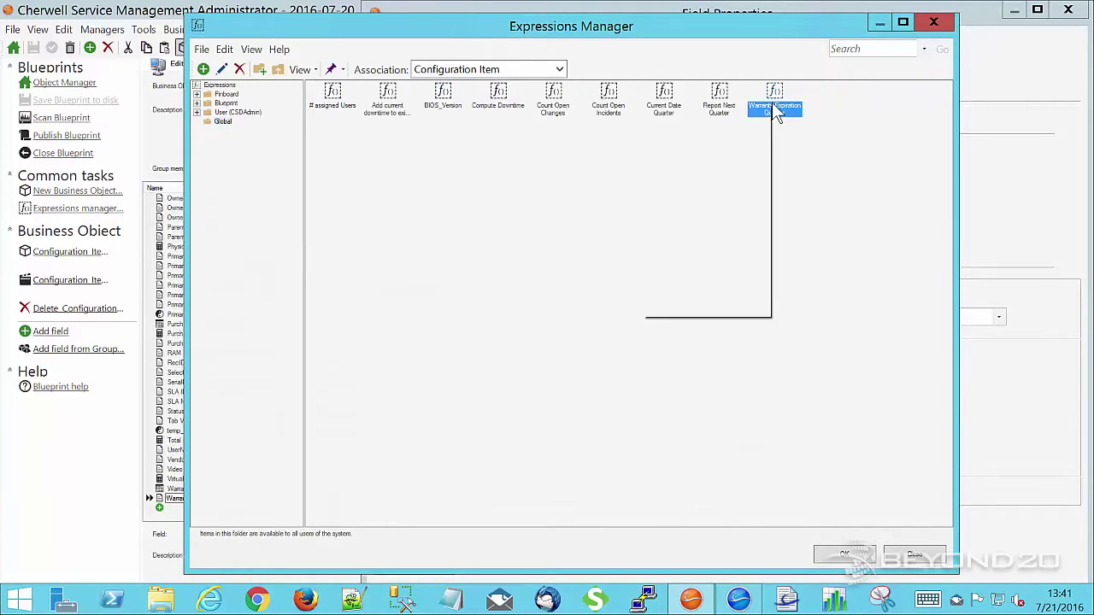
pyautogui.click(749, 44)
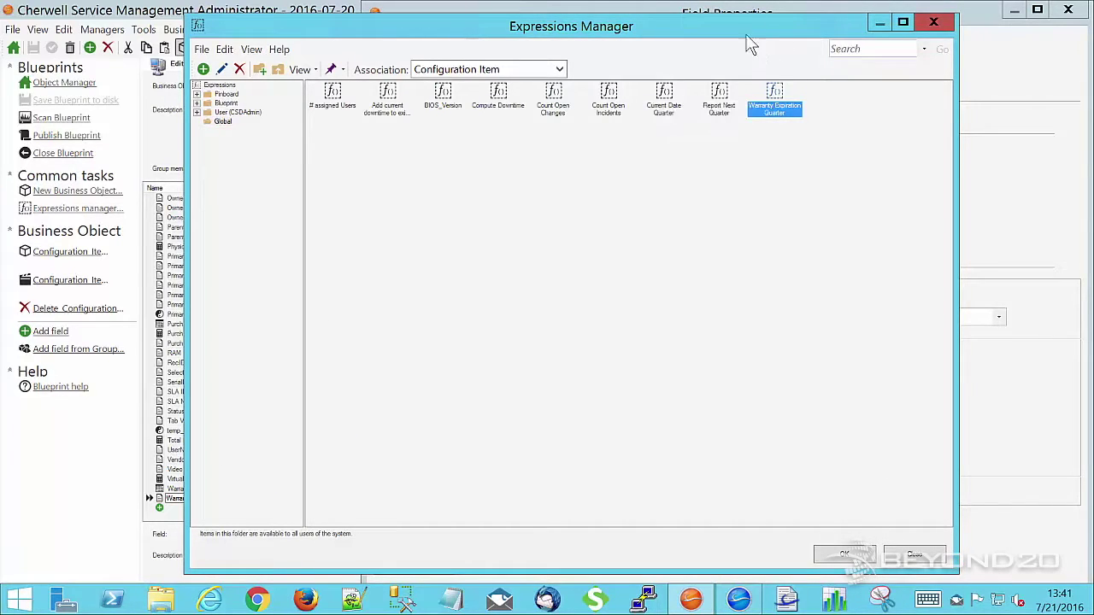
pyautogui.click(911, 555)
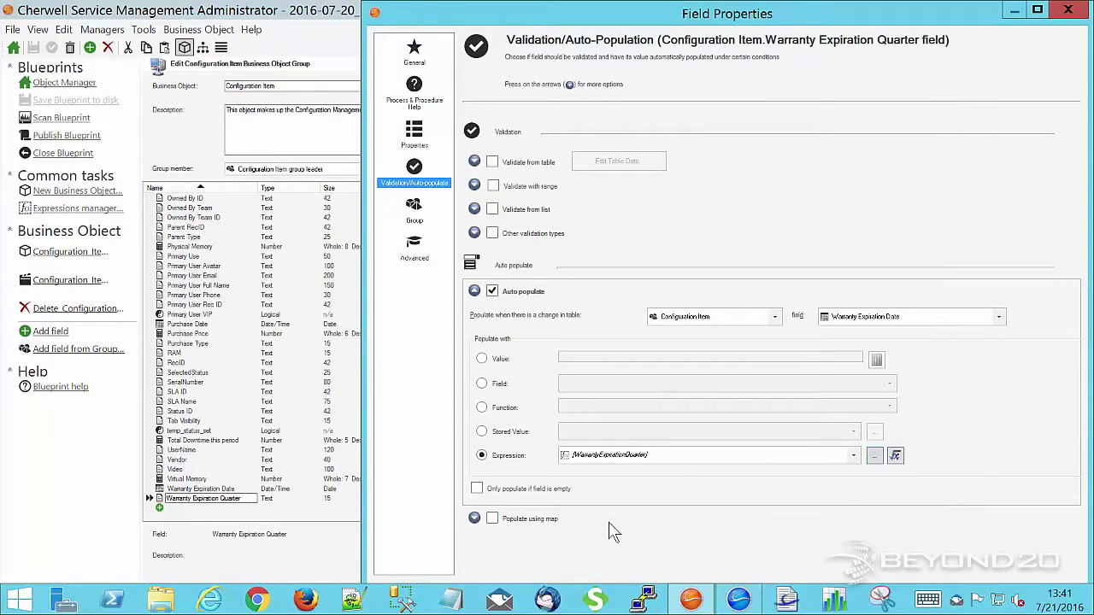
pyautogui.click(1069, 10)
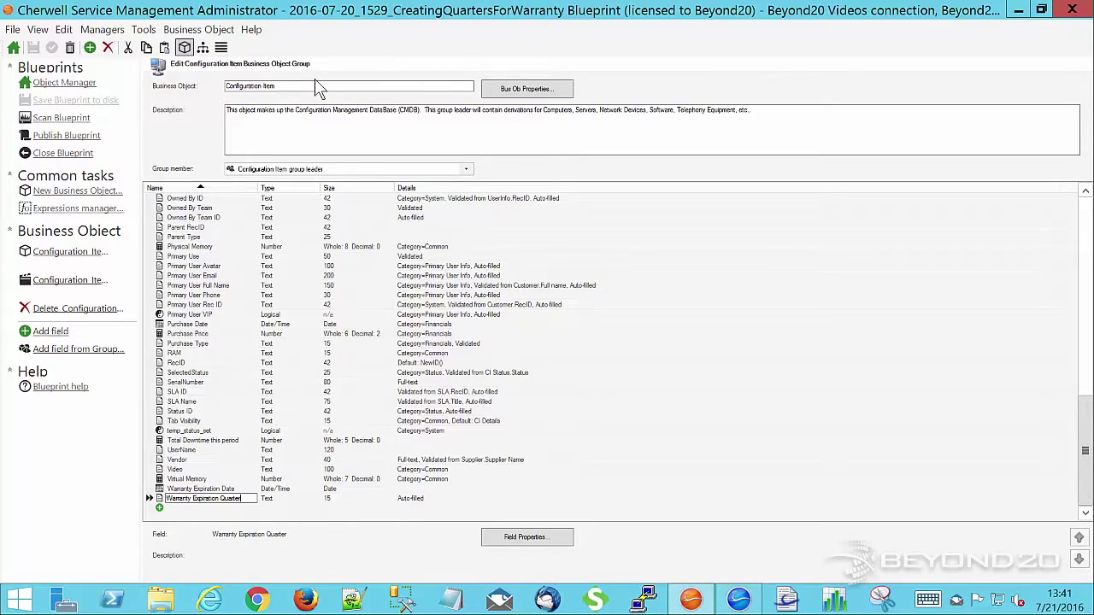
# - Open the Config - Computer business object for editing and display the properties of its Warranty Expiration Quarter field
pyautogui.click(14, 50)
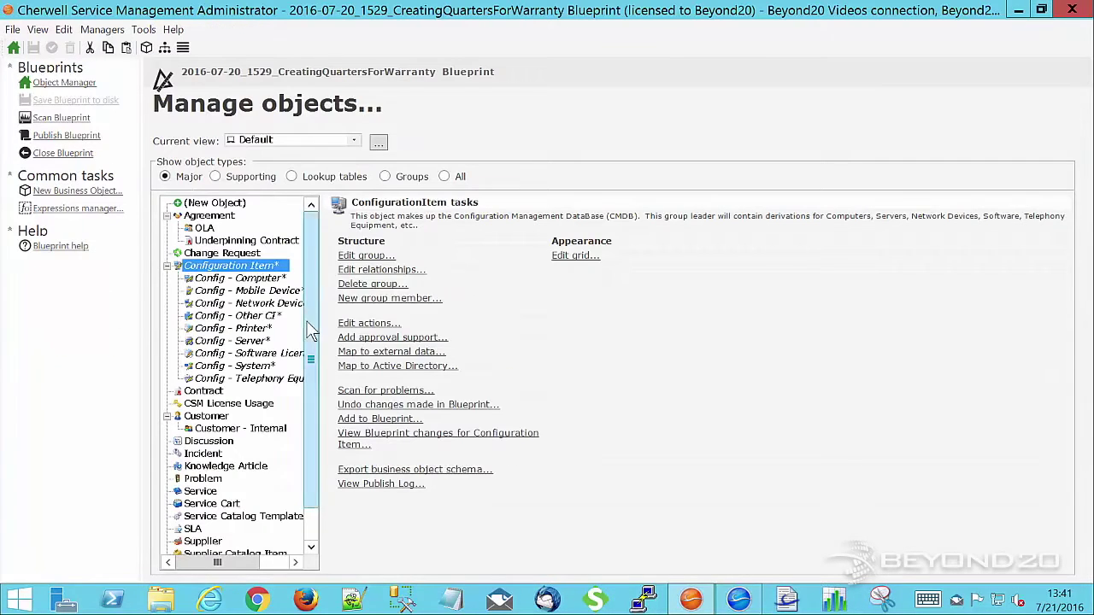
pyautogui.click(244, 279)
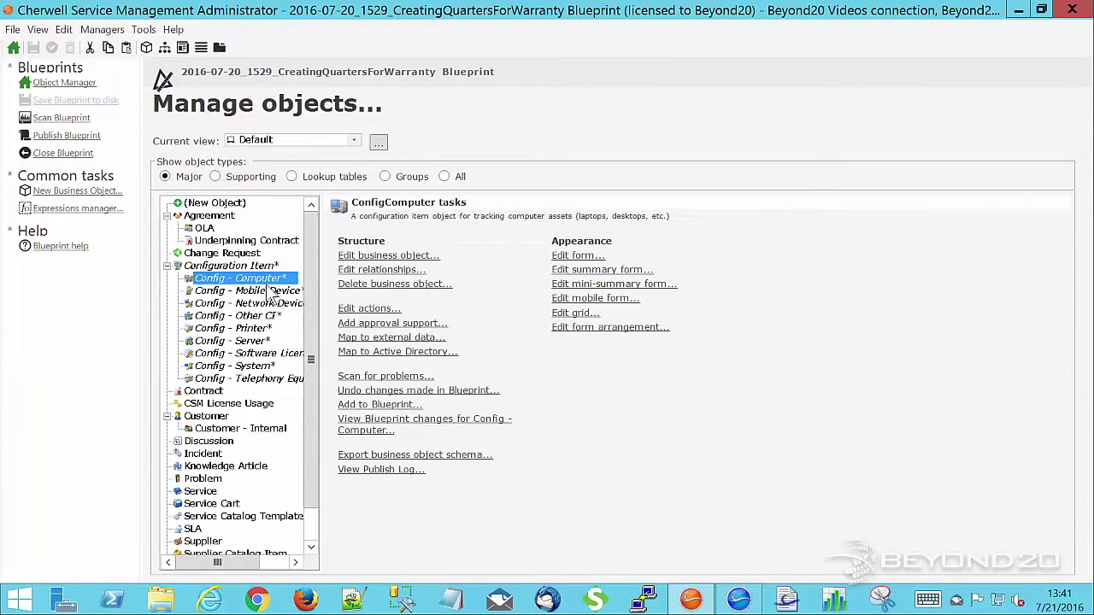
pyautogui.click(386, 255)
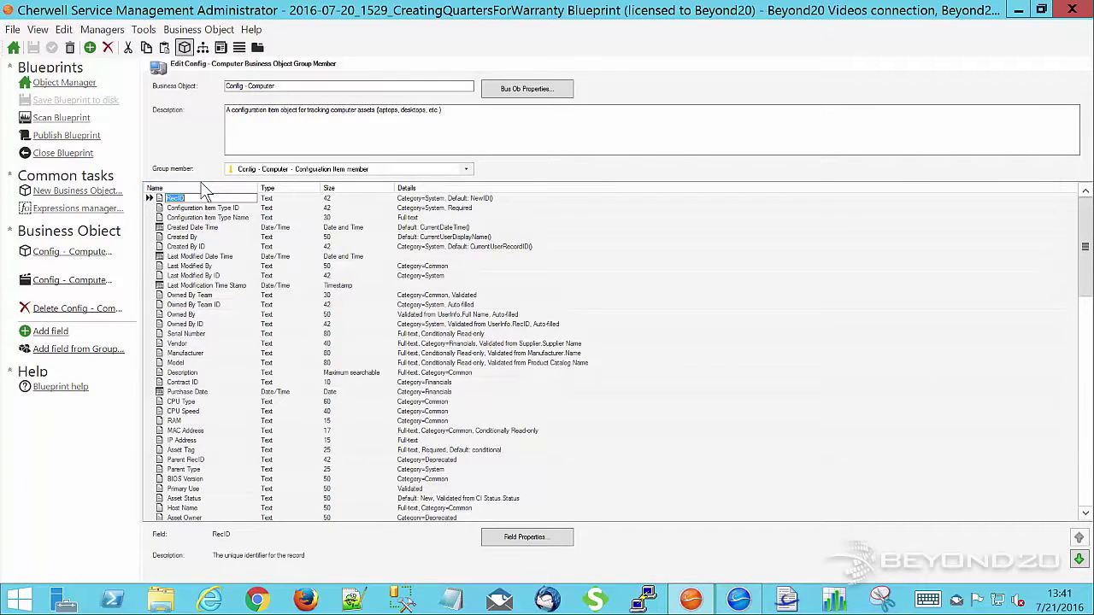
pyautogui.scroll(-20, 190, 438)
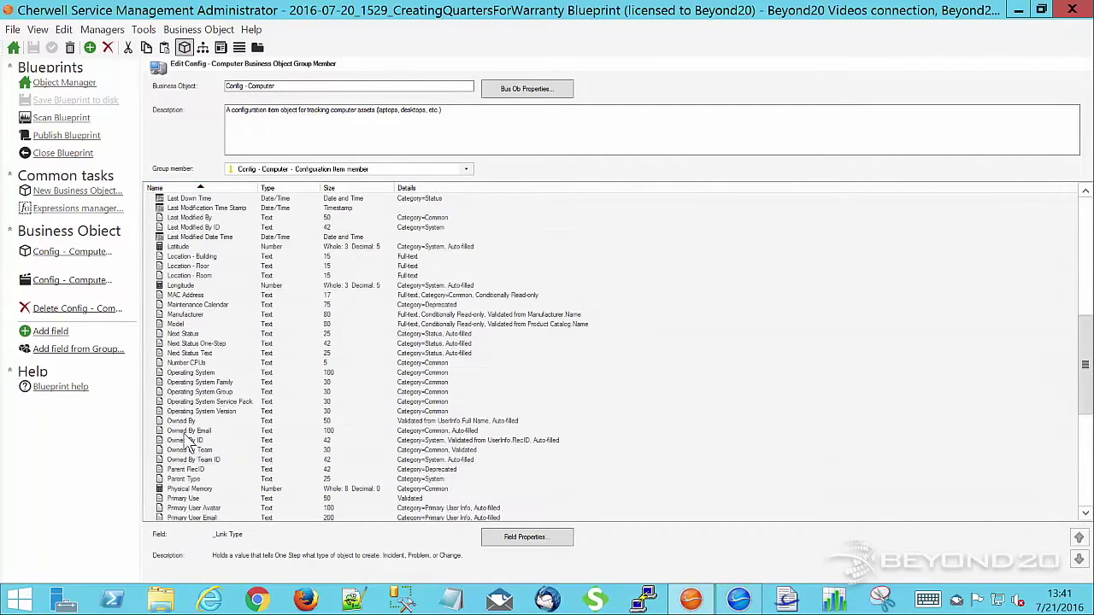
pyautogui.scroll(-3, 189, 438)
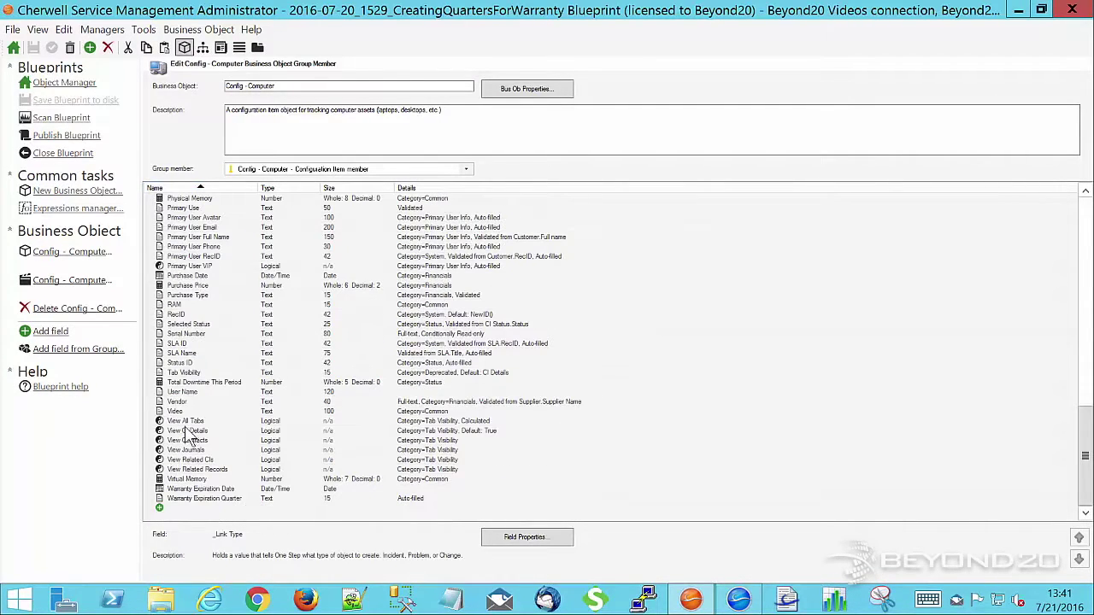
pyautogui.doubleClick(160, 501)
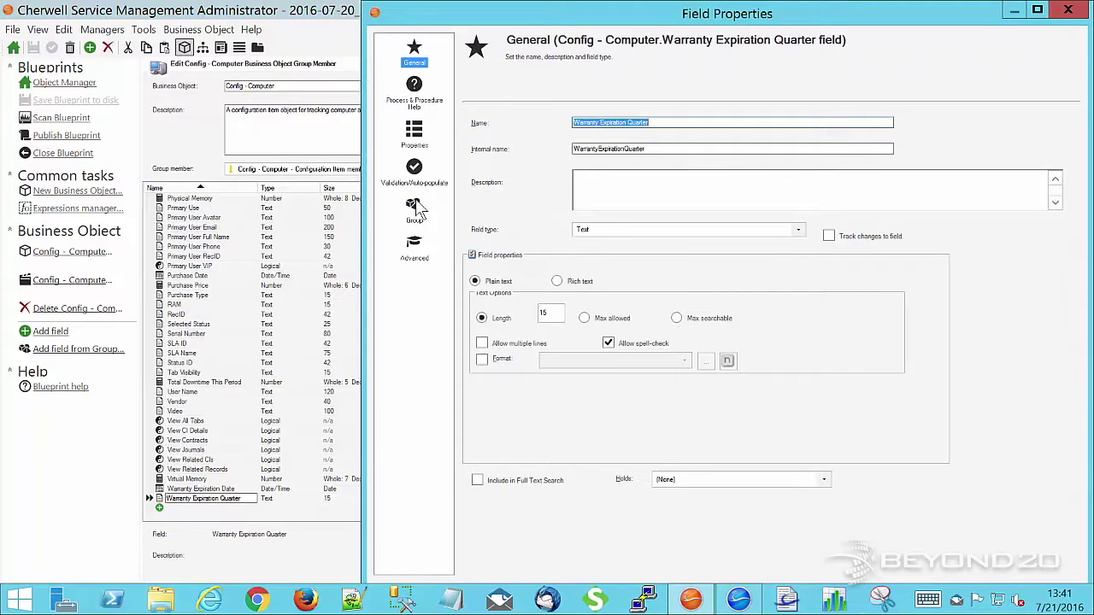
# - Inspect the Config - Computer field's validation, auto-populate and group availability settings, then cancel the field properties
pyautogui.click(421, 141)
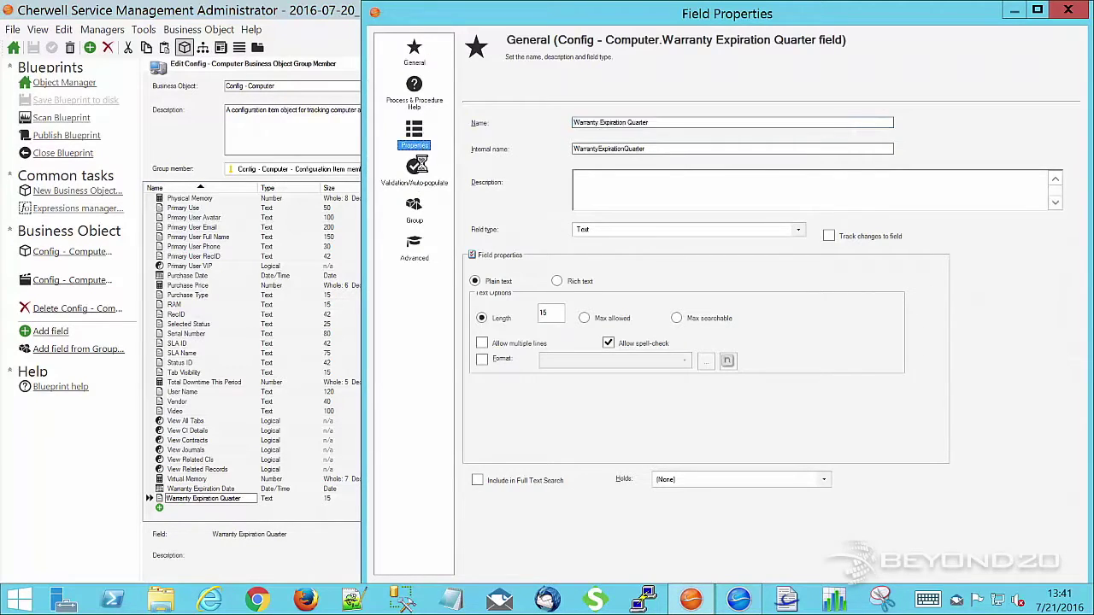
pyautogui.click(418, 172)
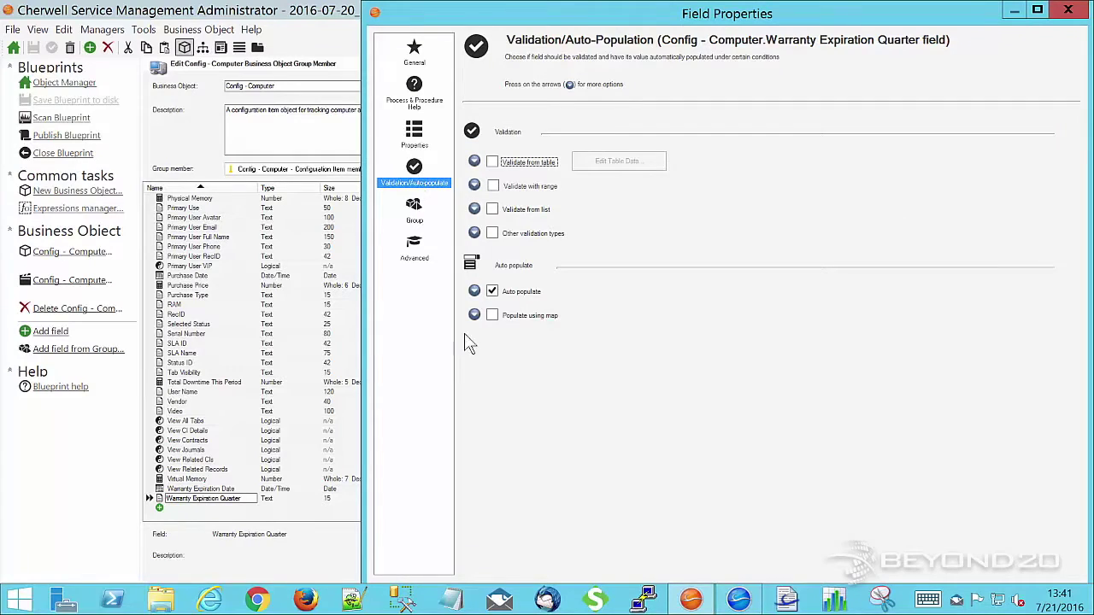
pyautogui.click(418, 207)
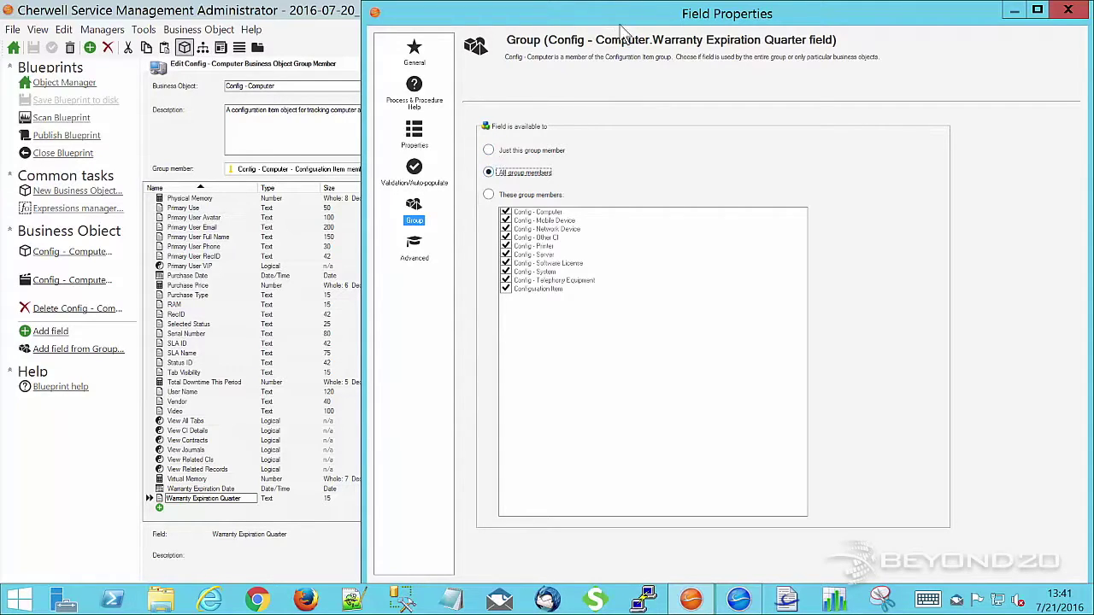
pyautogui.moveTo(608, 13); pyautogui.dragTo(471, 67)
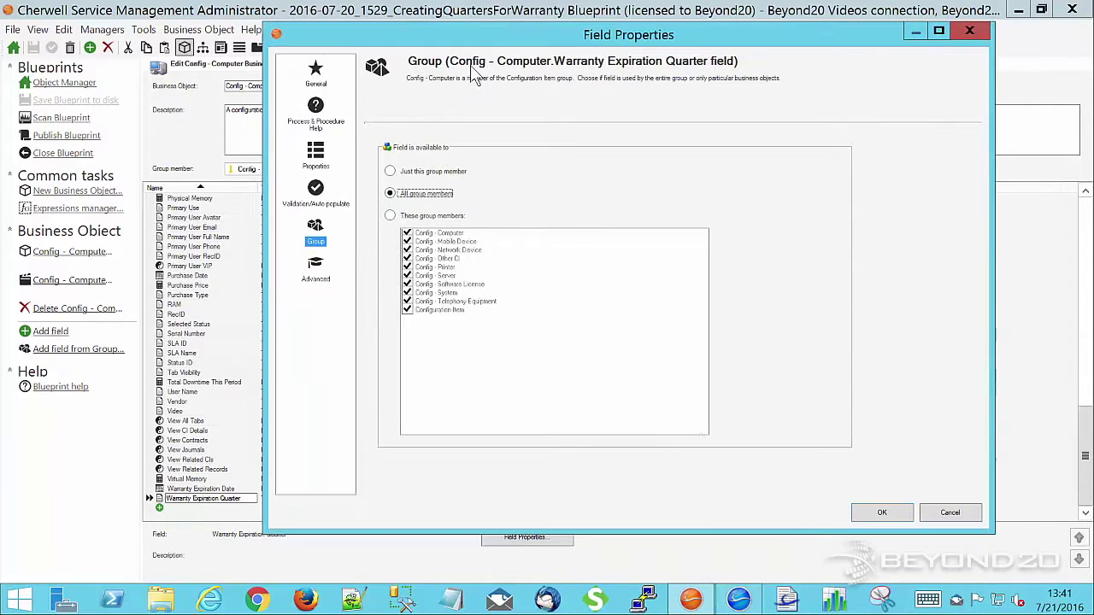
pyautogui.click(949, 513)
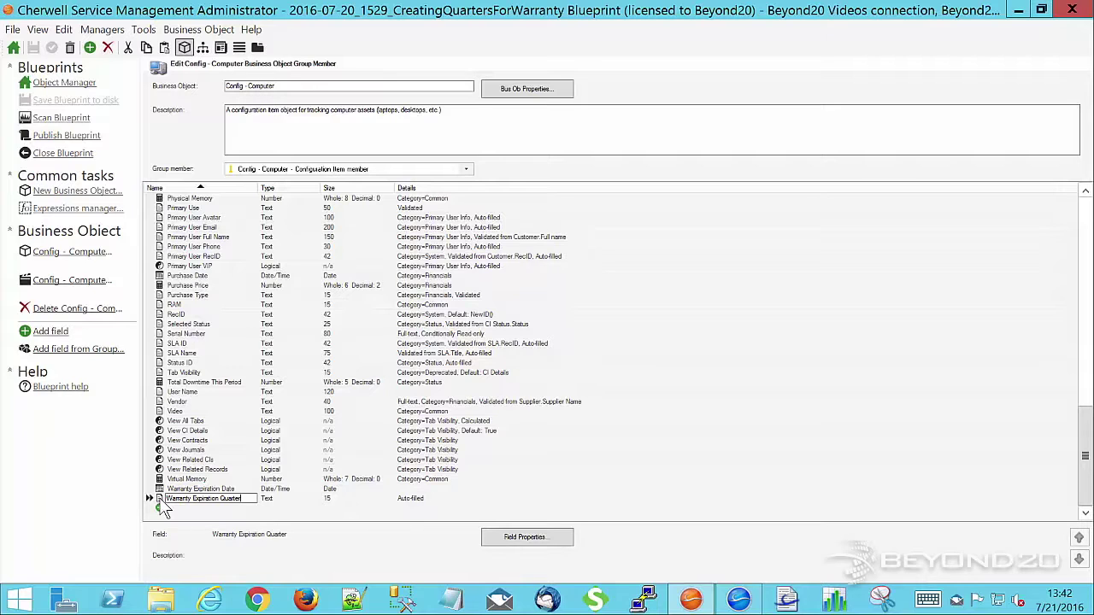
# - Restrict Config - Computer's Warranty Expiration Quarter field to just this group member and accept the field properties
pyautogui.press('Return')
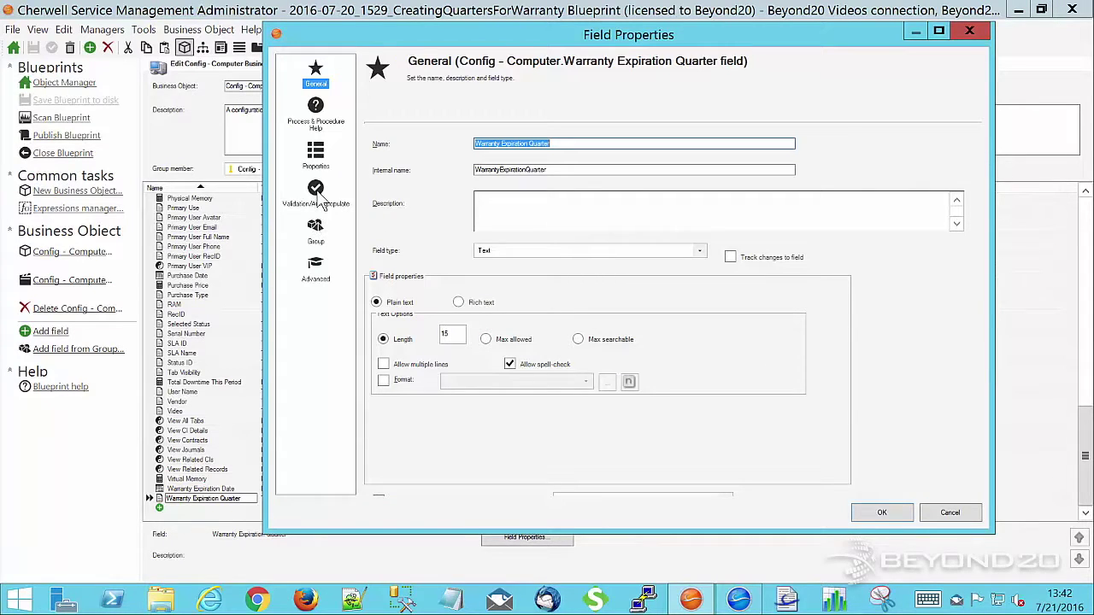
pyautogui.click(316, 233)
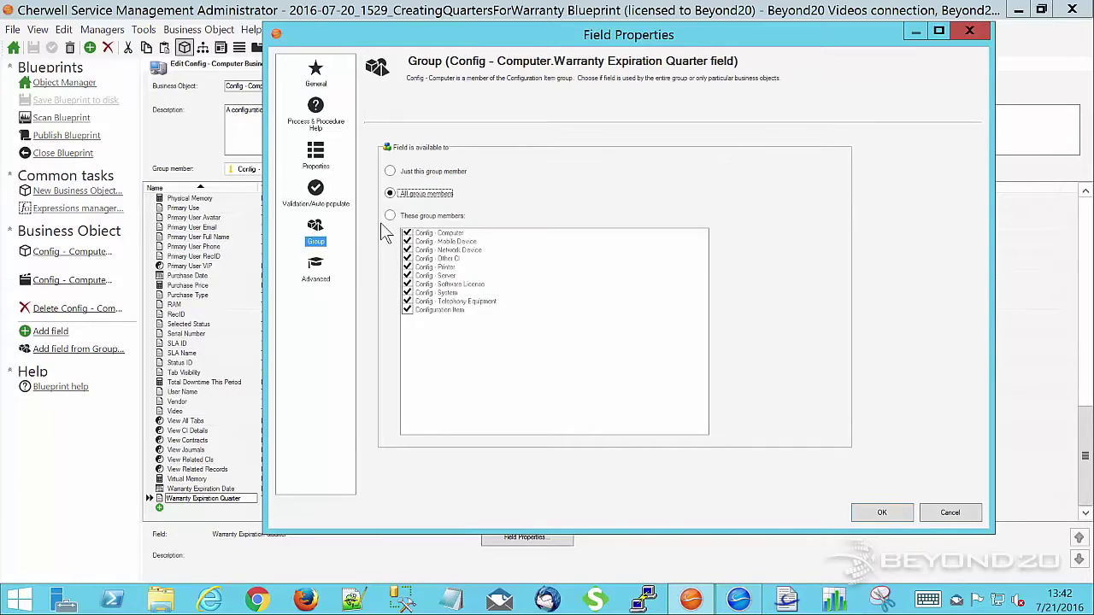
pyautogui.click(391, 171)
pyautogui.click(868, 507)
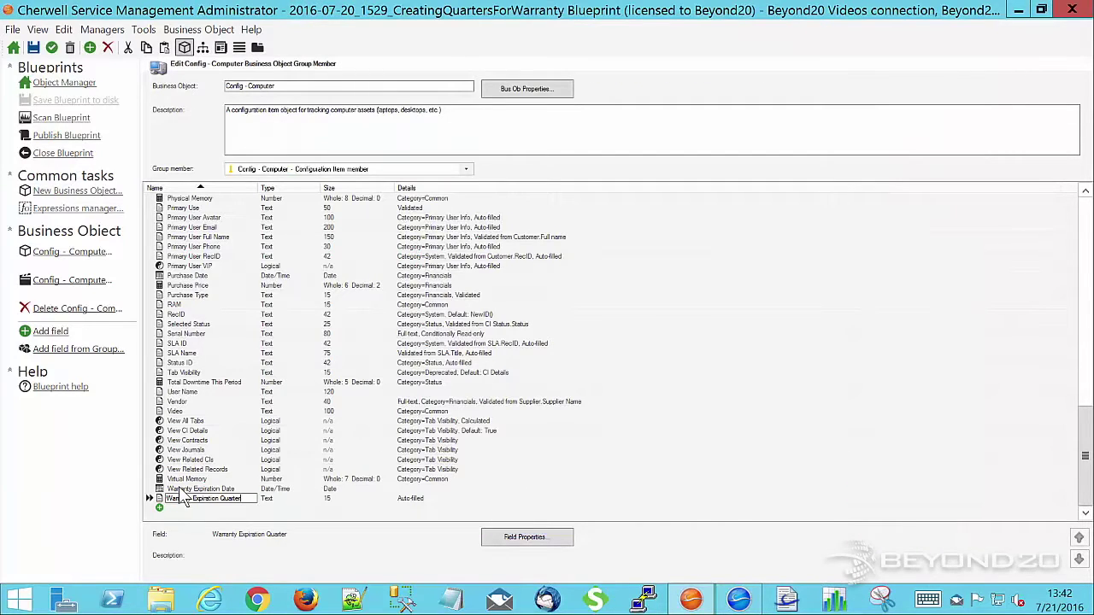
# - Make the Warranty Expiration Quarter field available to all group members and accept the field properties
pyautogui.doubleClick(162, 502)
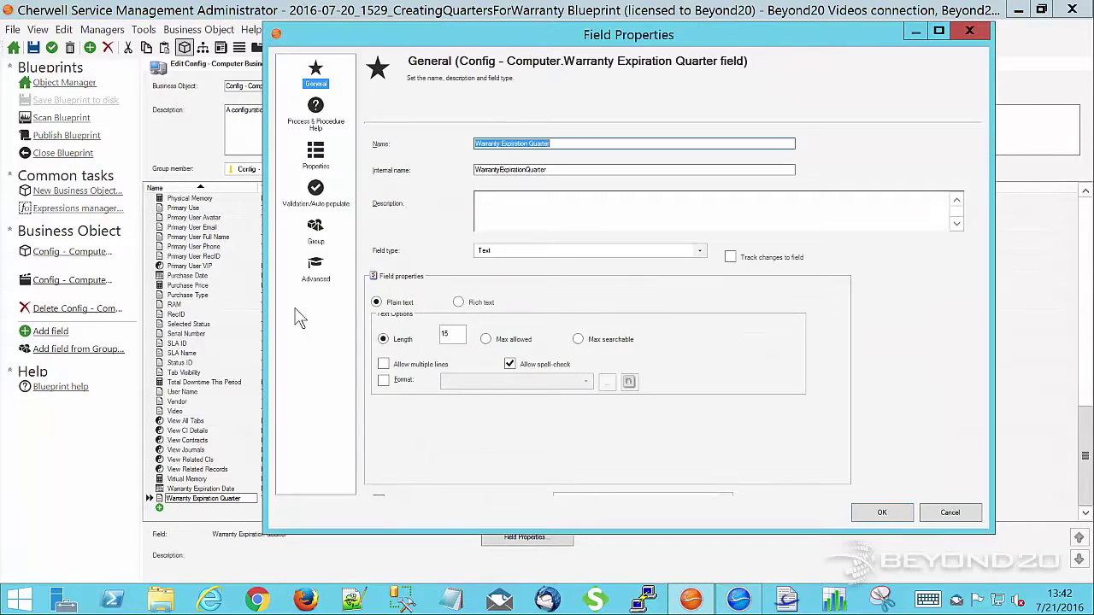
pyautogui.click(312, 228)
pyautogui.click(393, 195)
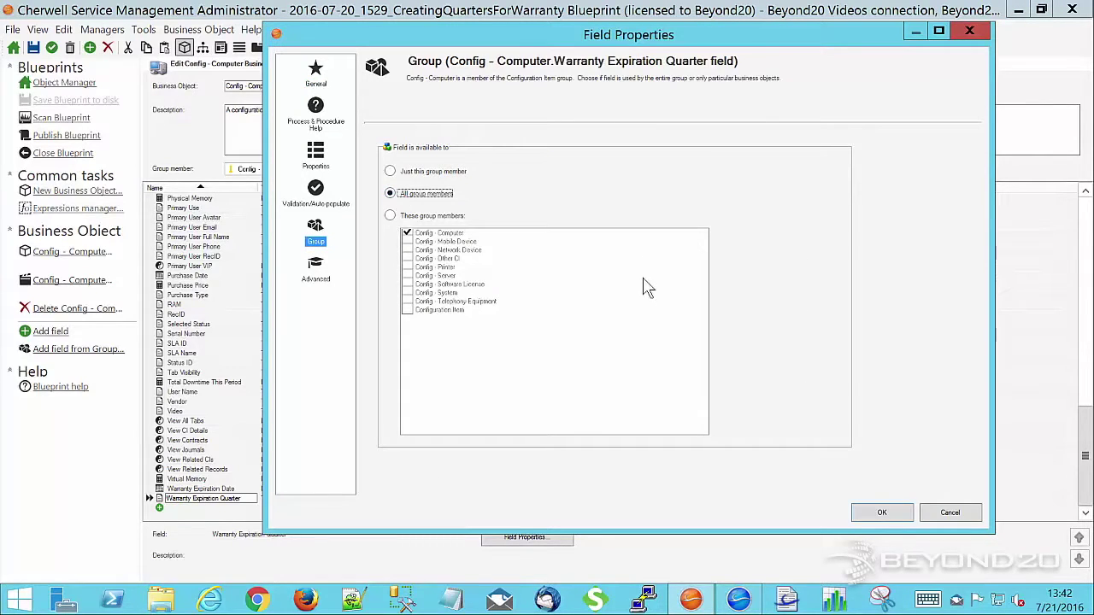
pyautogui.click(876, 516)
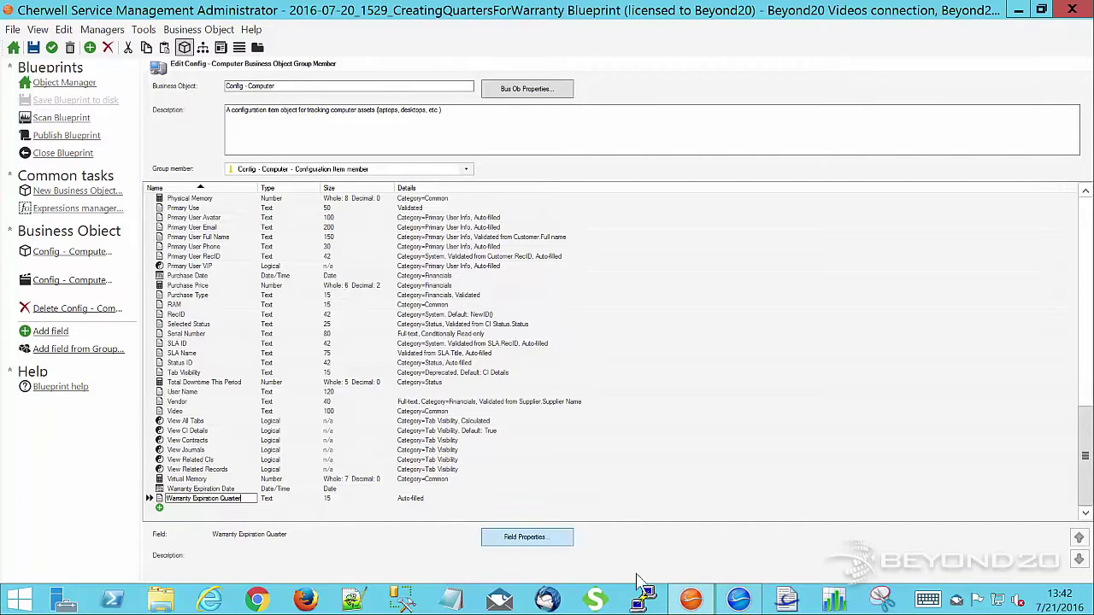
# - Switch to Cherwell Service Management, open the laptop record with asset tag 4403 and display its current object values from System Analyzer
pyautogui.click(691, 599)
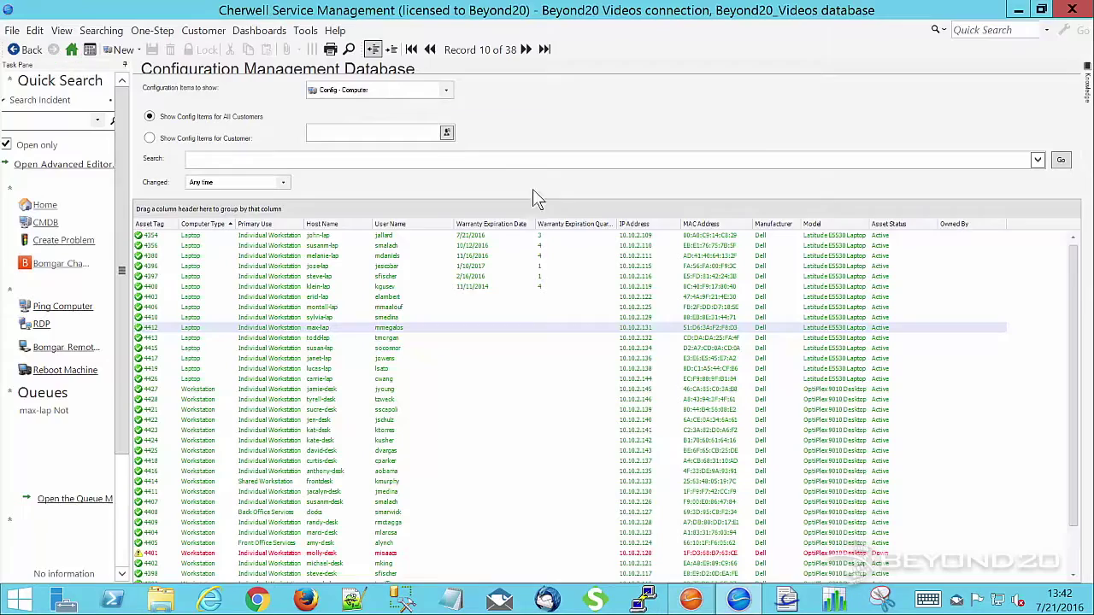
pyautogui.click(387, 297)
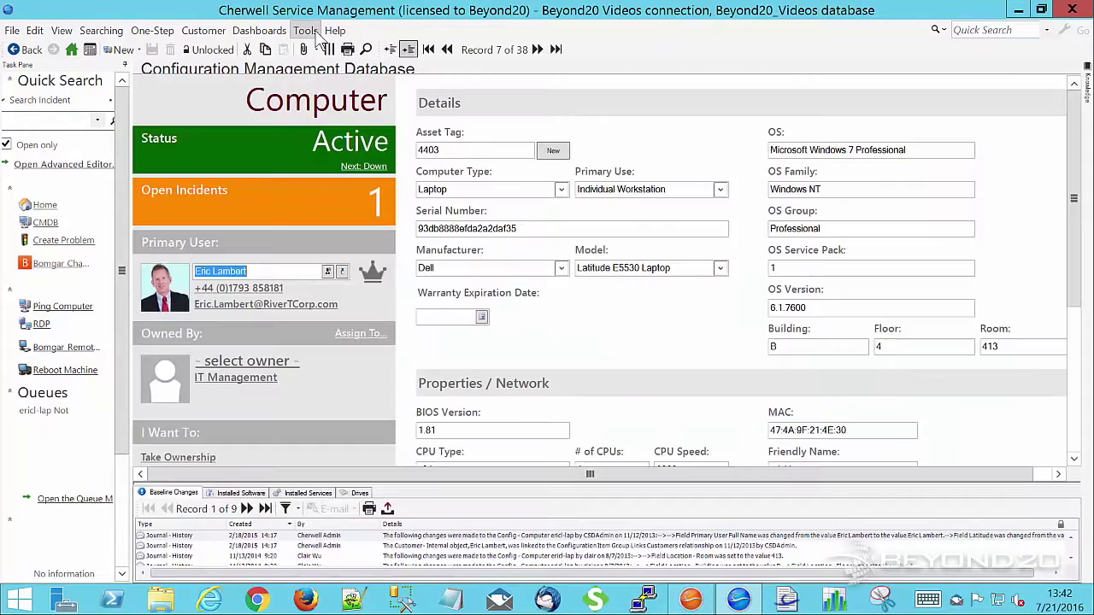
pyautogui.click(315, 32)
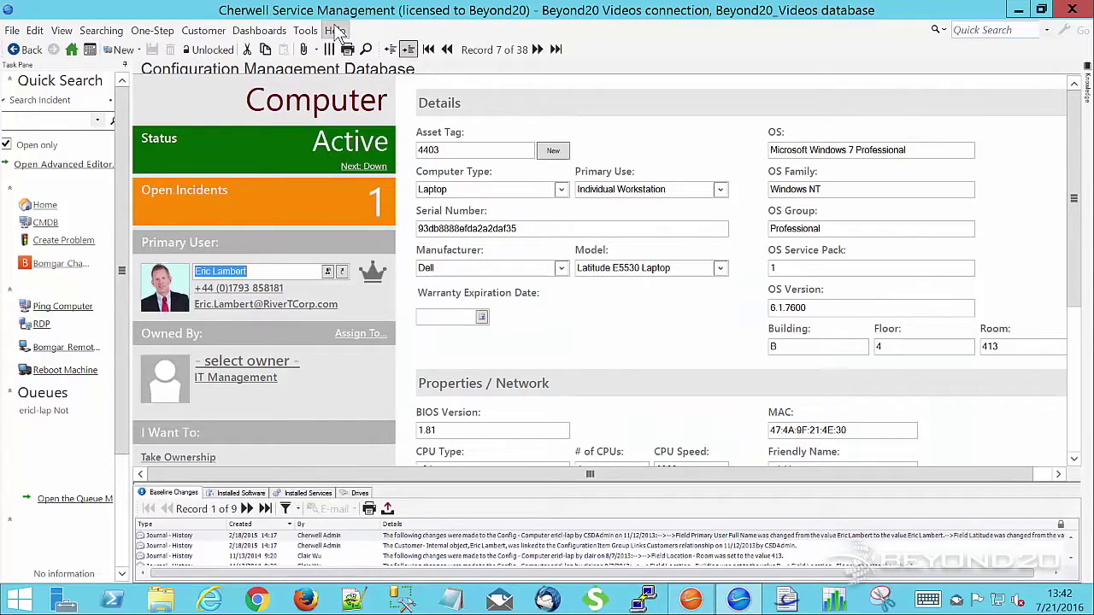
pyautogui.click(336, 31)
pyautogui.click(304, 99)
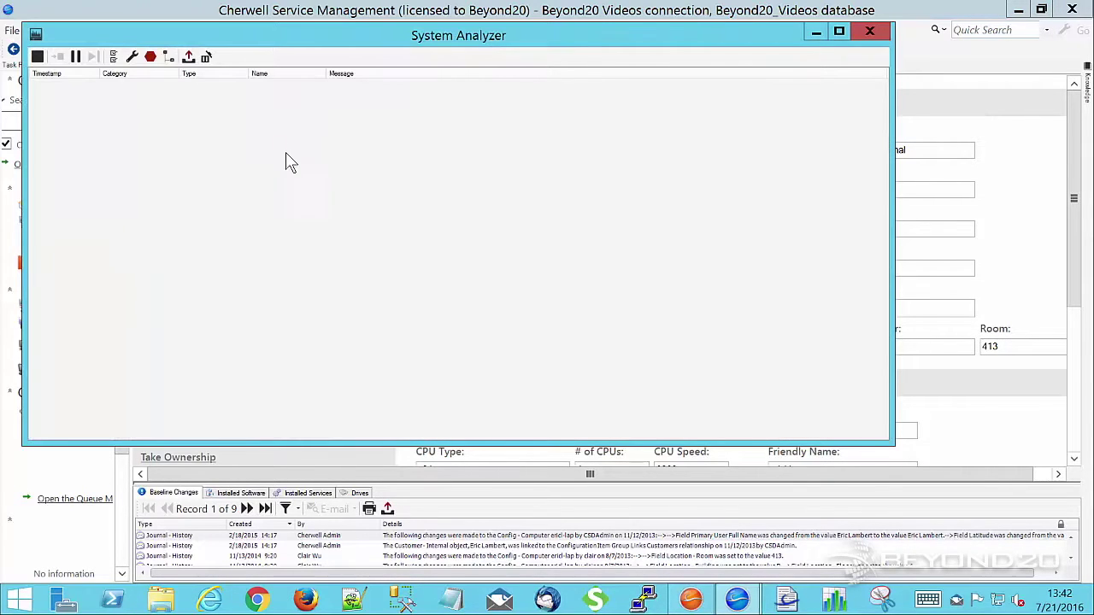
pyautogui.click(173, 60)
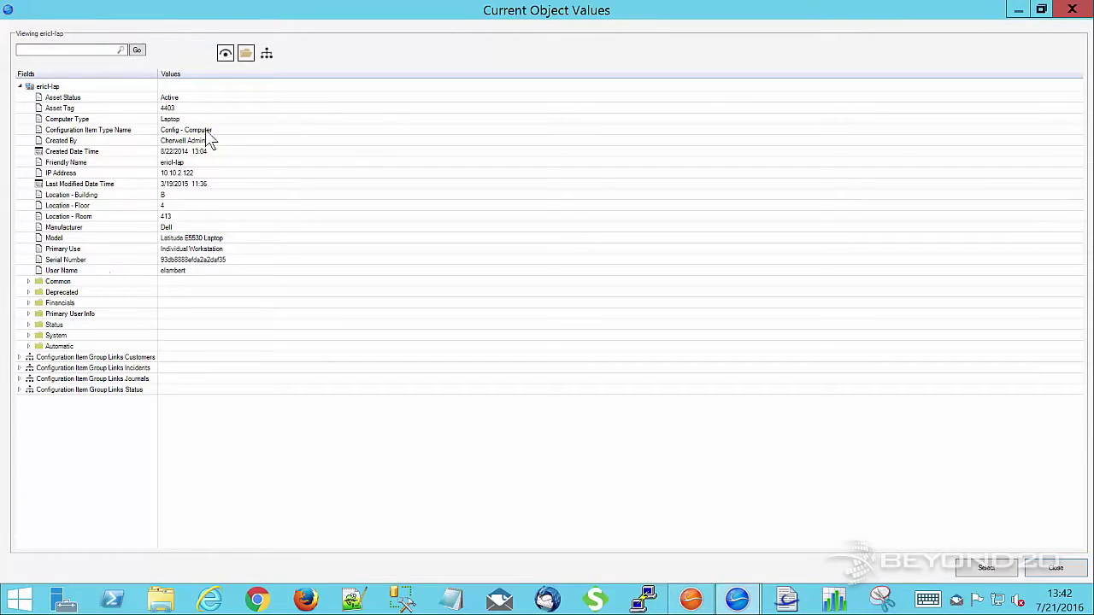
# - Include empty fields in the object values, inspect Warranty Expiration Date and Warranty Expiration Quarter, and close System Analyzer
pyautogui.click(225, 53)
pyautogui.click(71, 367)
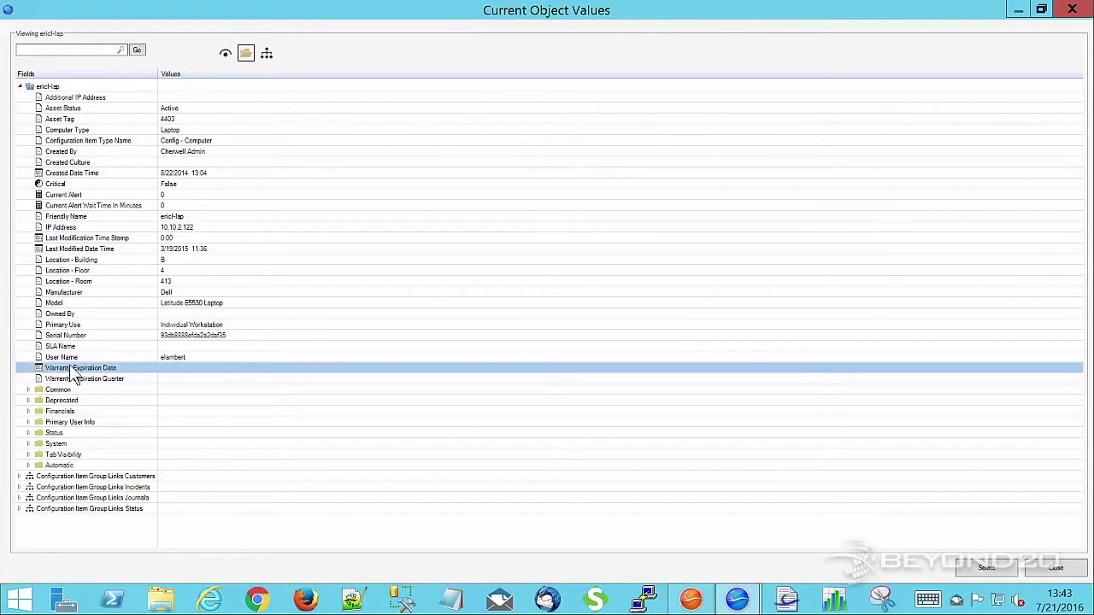
pyautogui.click(128, 380)
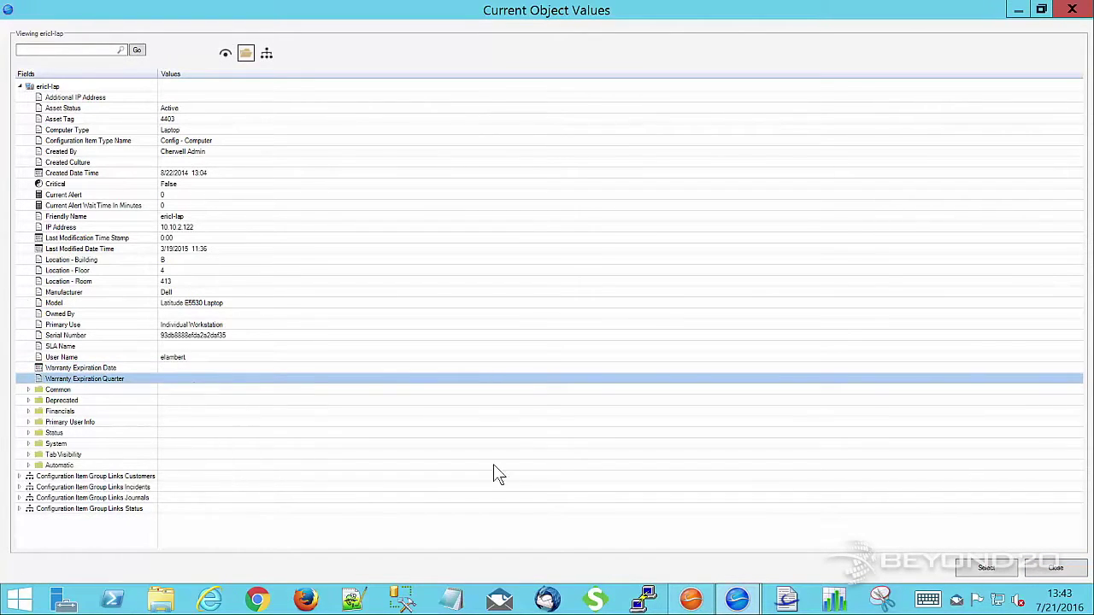
pyautogui.click(1053, 570)
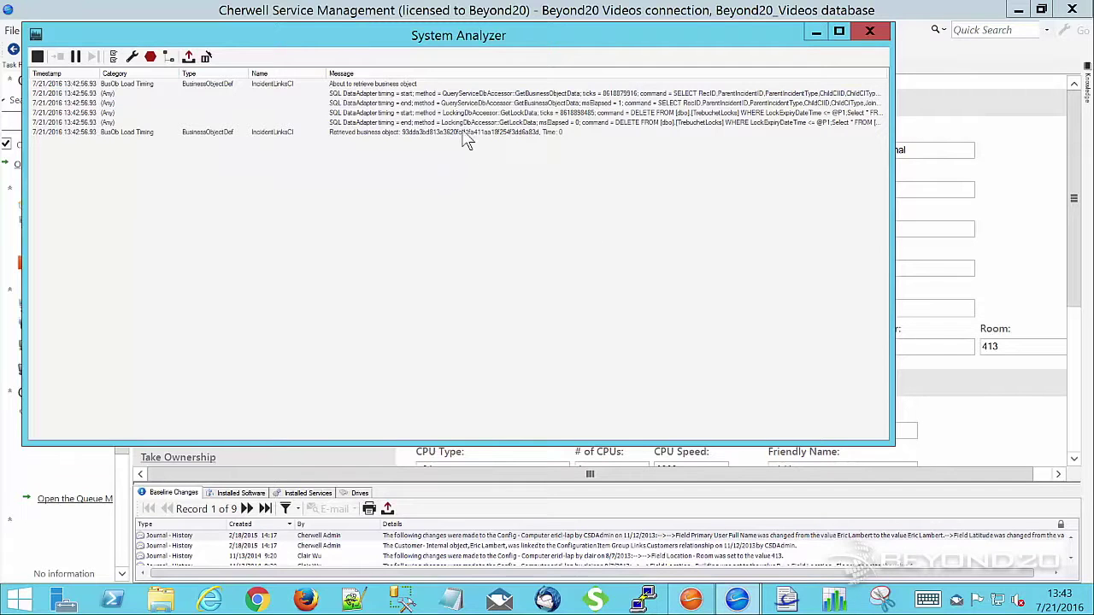
pyautogui.click(871, 31)
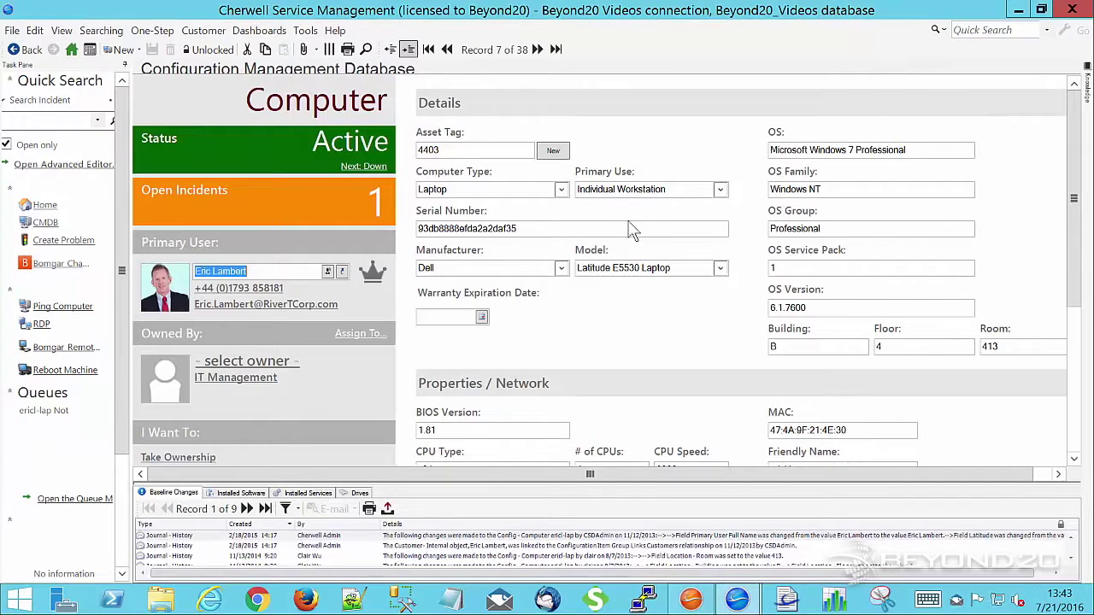
# - Set the computer's Warranty Expiration Date to 4/12/2017 and save the record
pyautogui.click(482, 317)
pyautogui.click(585, 341)
pyautogui.click(583, 340)
pyautogui.click(583, 340)
pyautogui.click(583, 340)
pyautogui.click(583, 340)
pyautogui.click(583, 340)
pyautogui.click(583, 340)
pyautogui.click(583, 340)
pyautogui.click(583, 340)
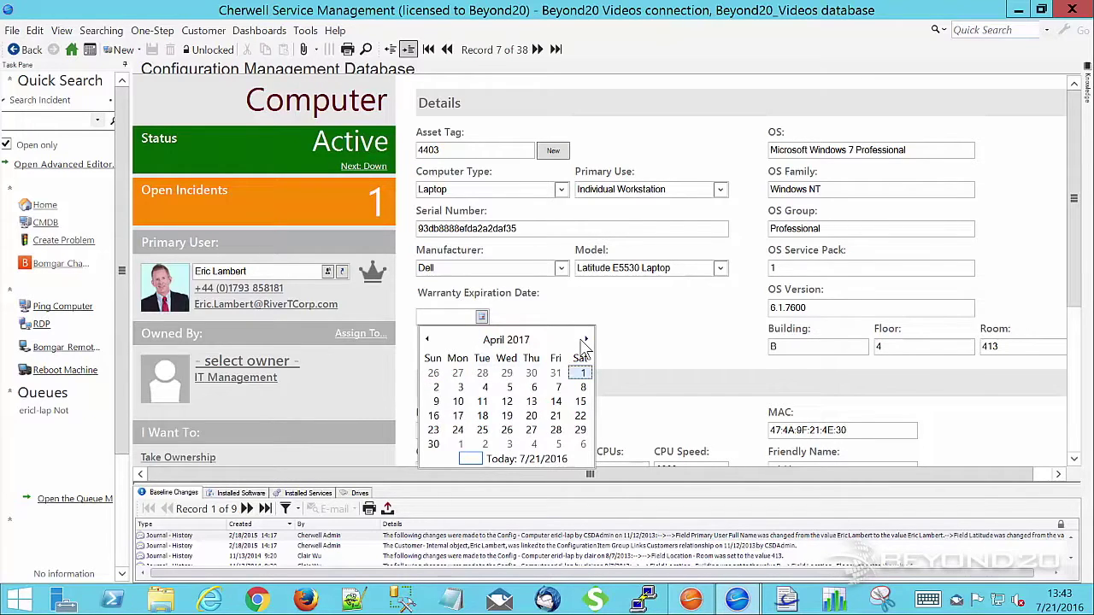
pyautogui.click(507, 401)
pyautogui.click(152, 49)
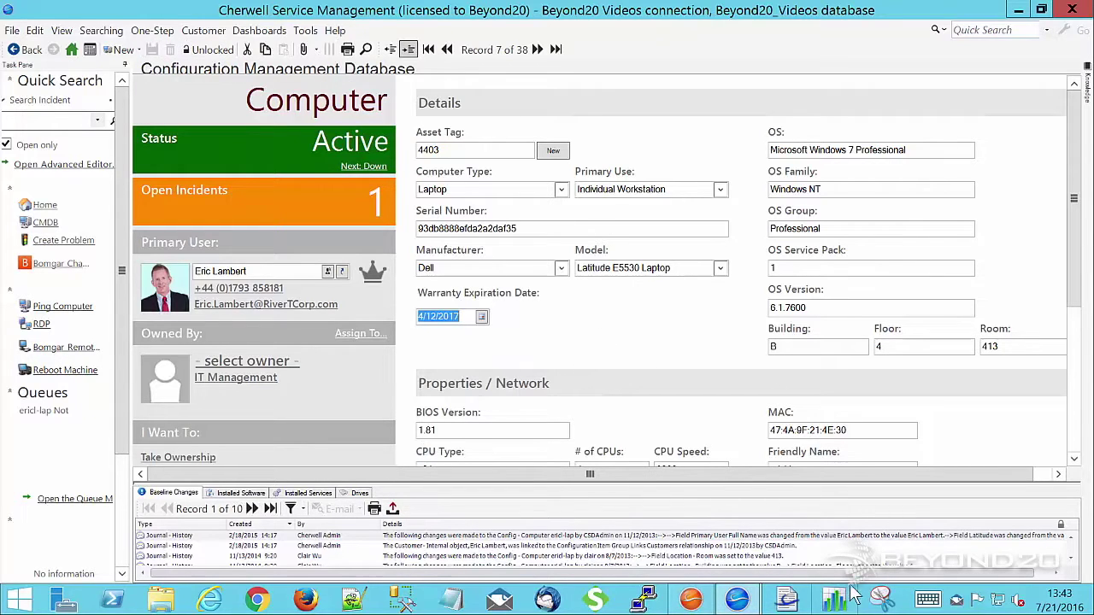
# - Check the saved record's Warranty Expiration Date and Quarter in System Analyzer's current object values, then close the analyzer
pyautogui.click(738, 598)
pyautogui.click(829, 509)
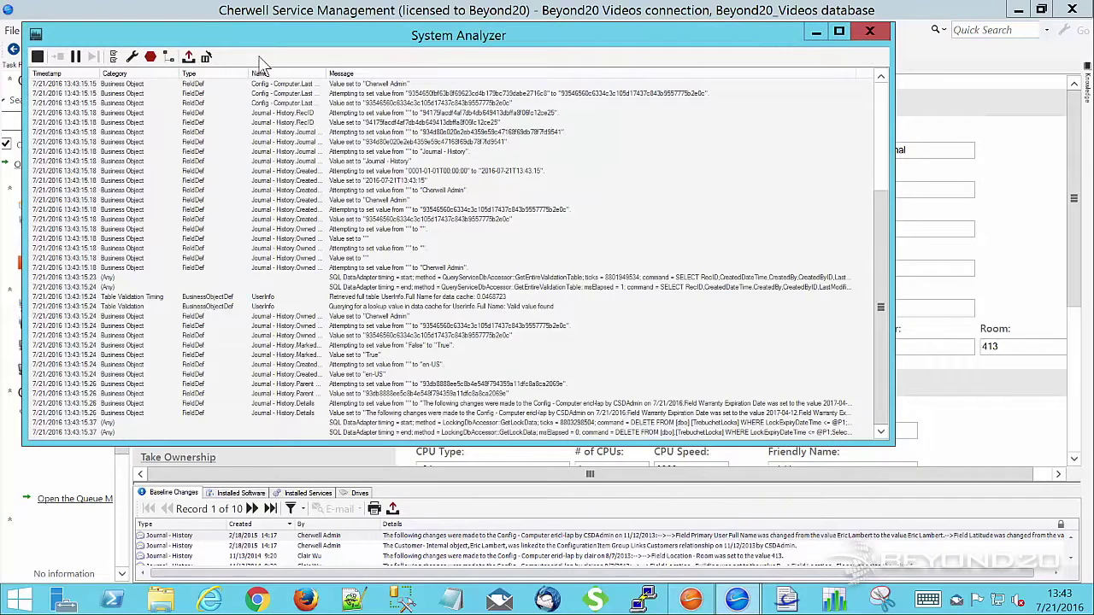
pyautogui.click(168, 56)
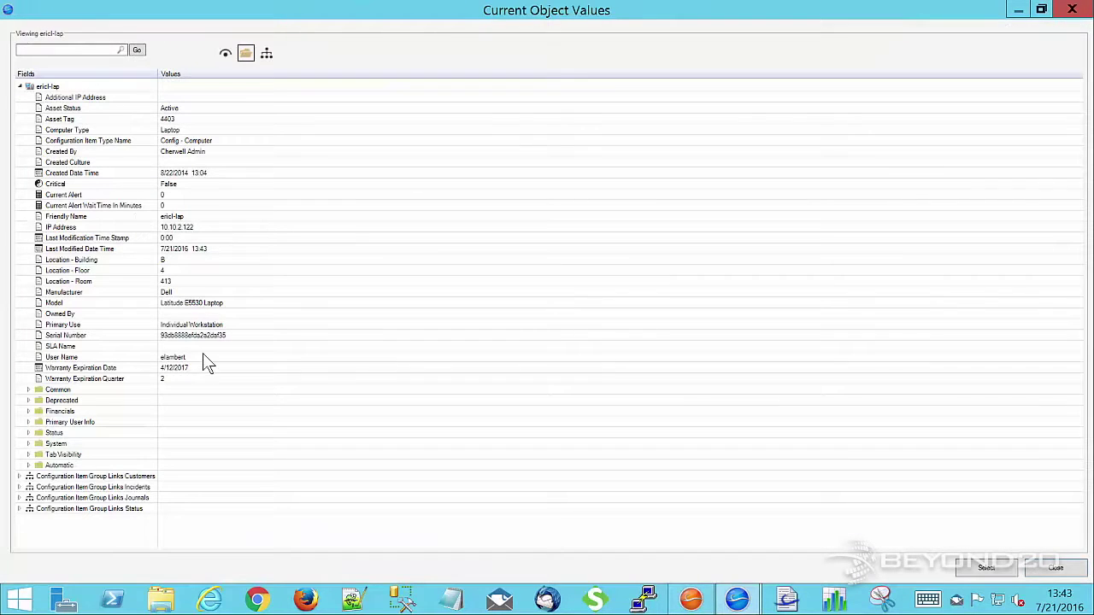
pyautogui.click(106, 372)
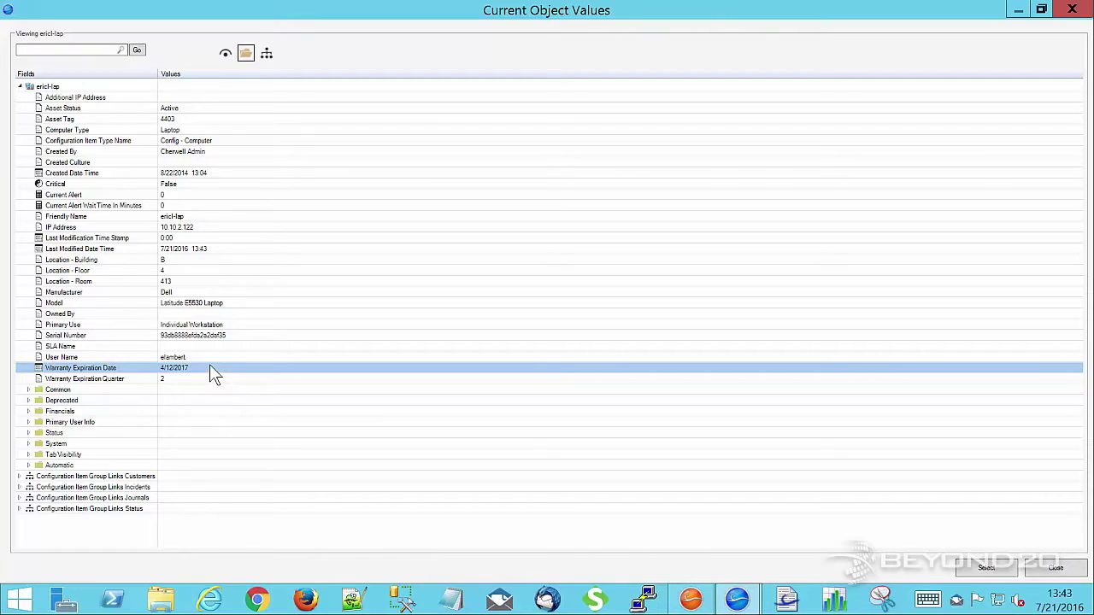
pyautogui.click(189, 379)
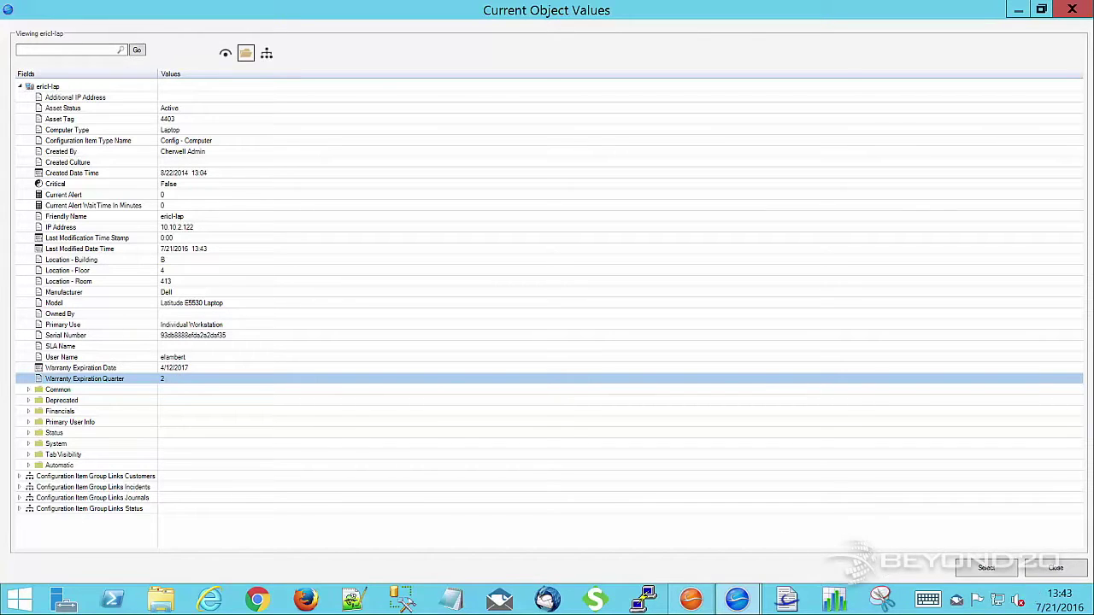
pyautogui.click(1036, 571)
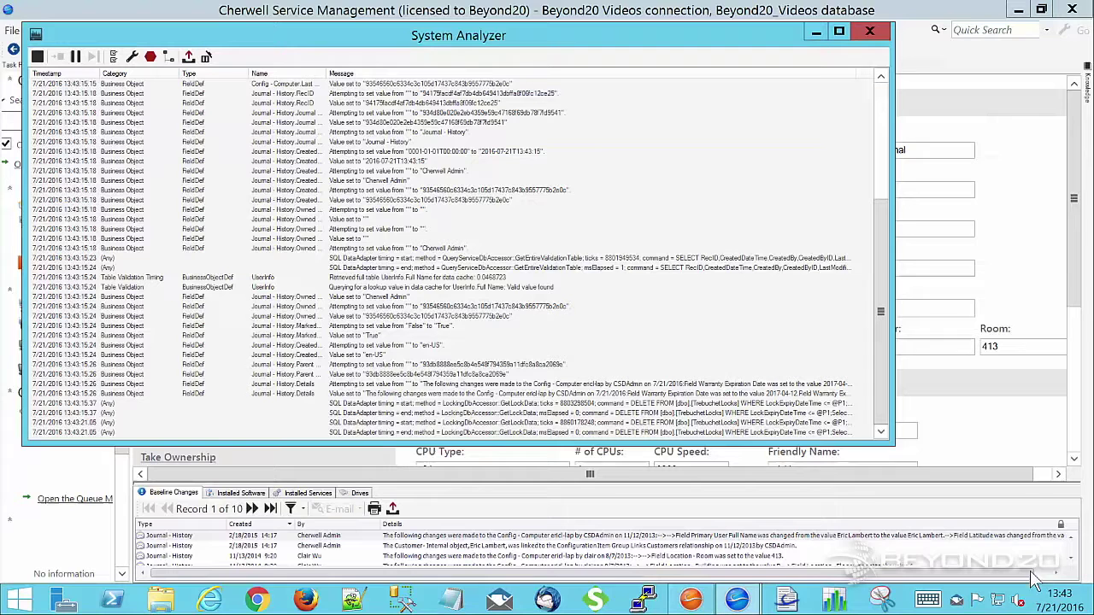
pyautogui.click(877, 32)
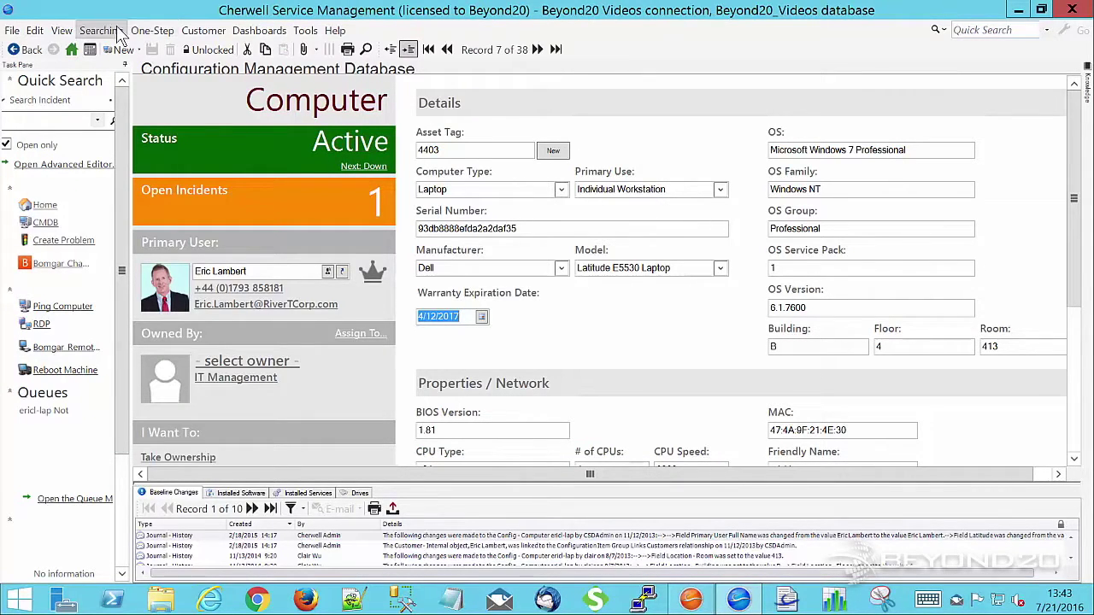
# - Open the Search Manager
pyautogui.click(118, 34)
pyautogui.click(110, 48)
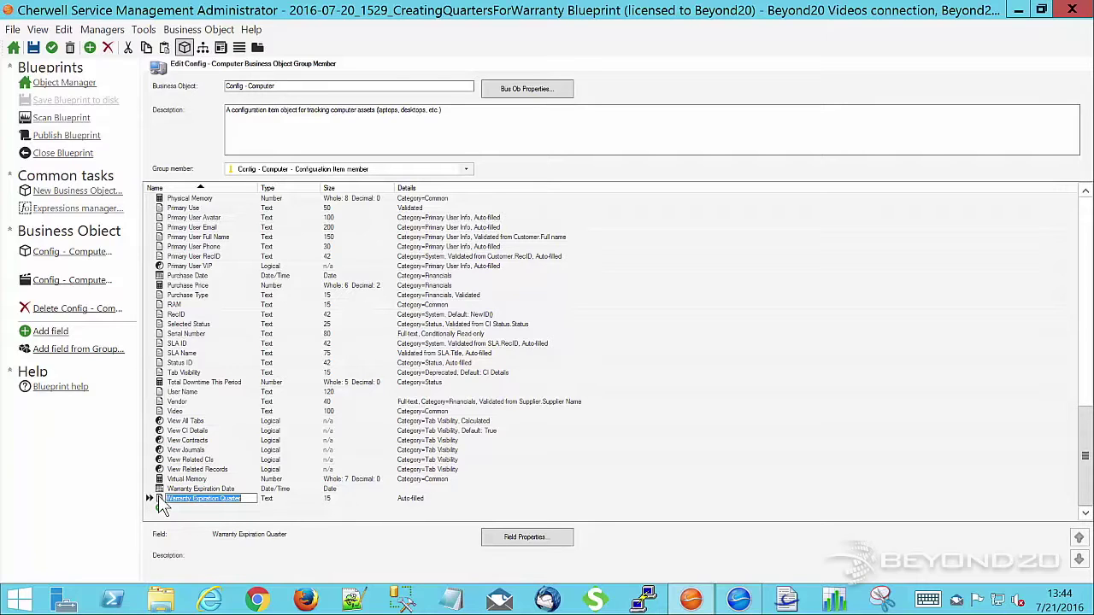
# - In Cherwell Service Management Administrator, review the group availability options of Config - Computer's Warranty Expiration Quarter field, then cancel its properties
pyautogui.doubleClick(159, 497)
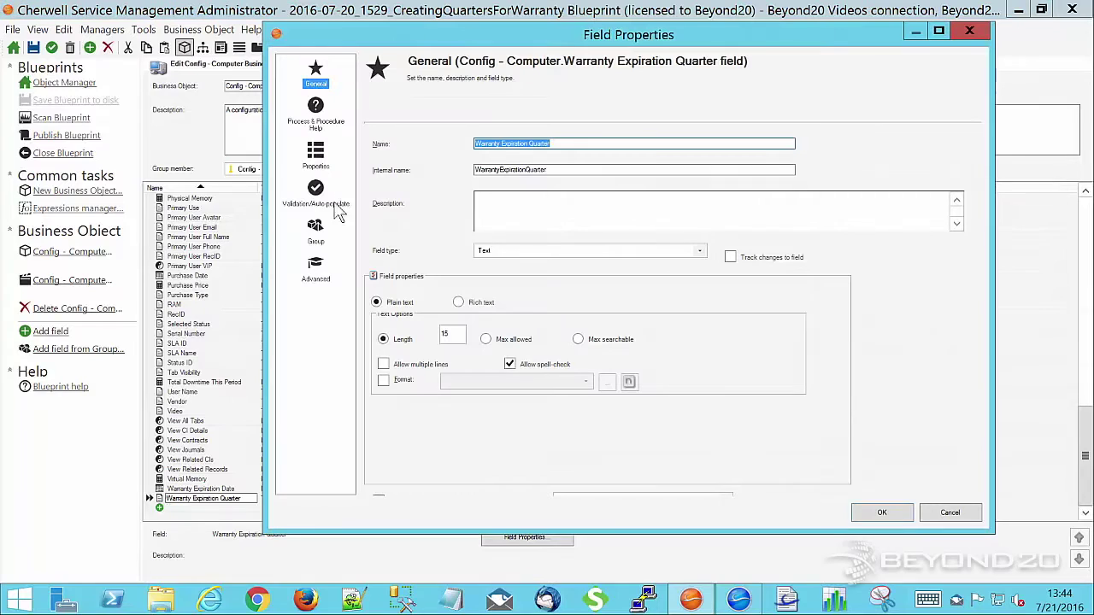
pyautogui.click(317, 242)
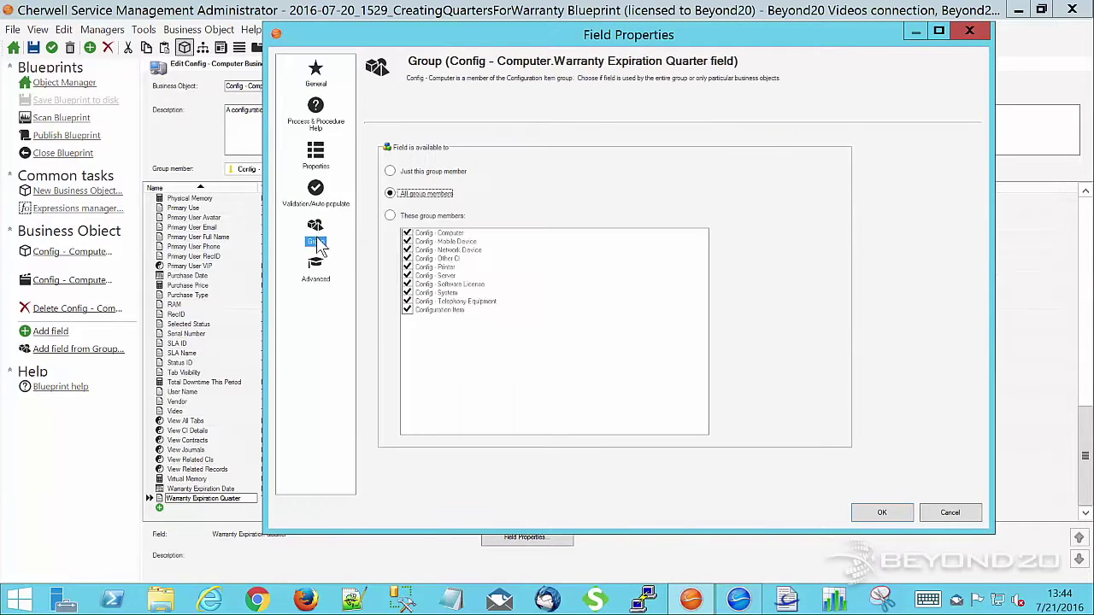
pyautogui.click(419, 173)
pyautogui.click(428, 197)
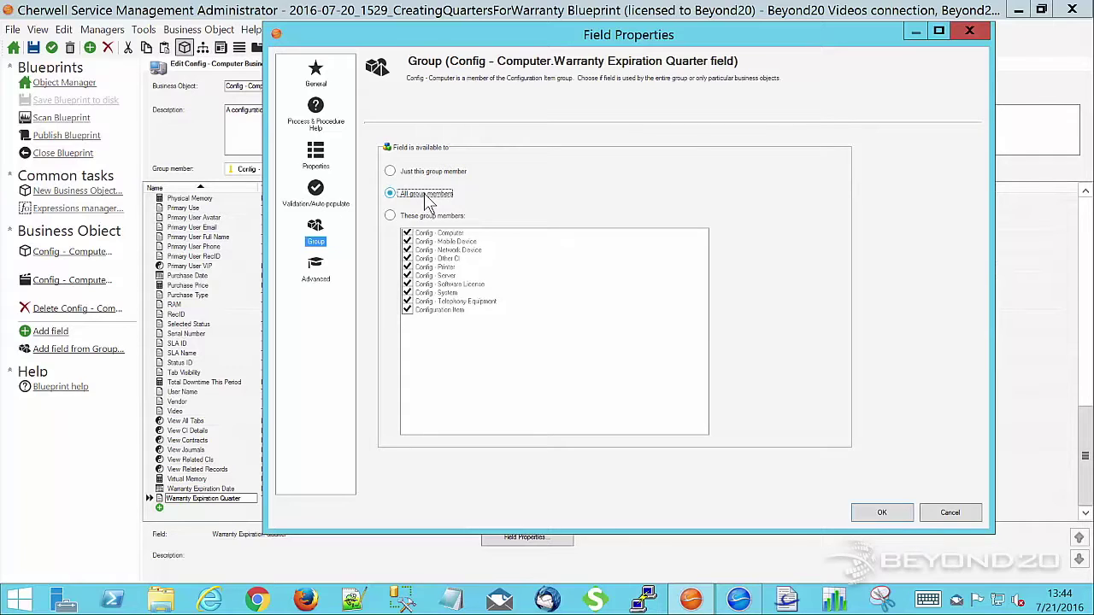
pyautogui.click(946, 510)
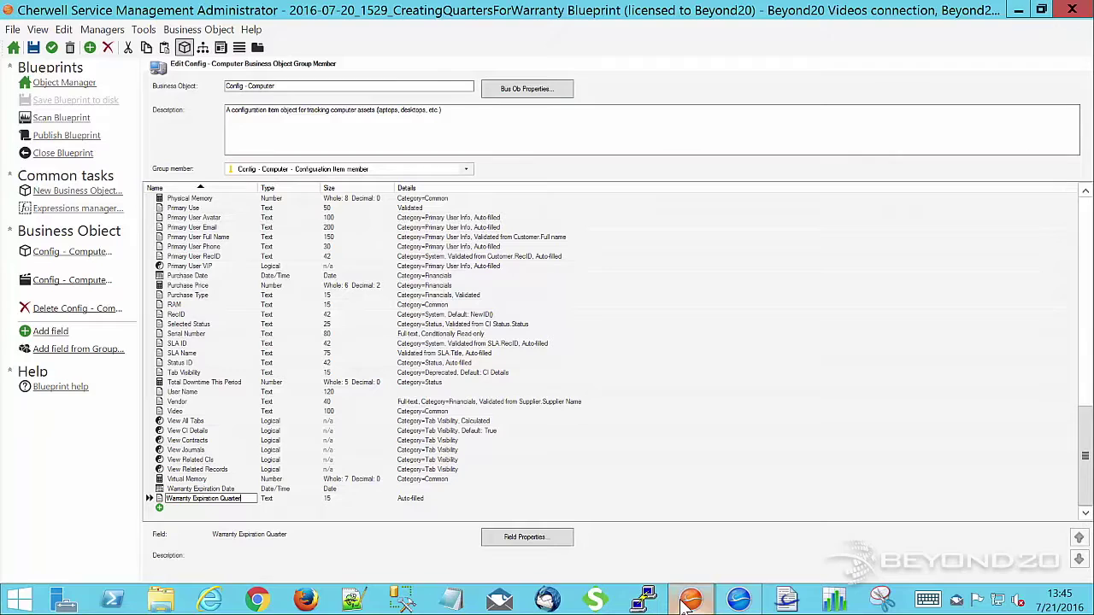
# - Return to Cherwell Service Management, close the Search Manager and show the computer records as a grid to review their warranty expiration quarters
pyautogui.click(735, 602)
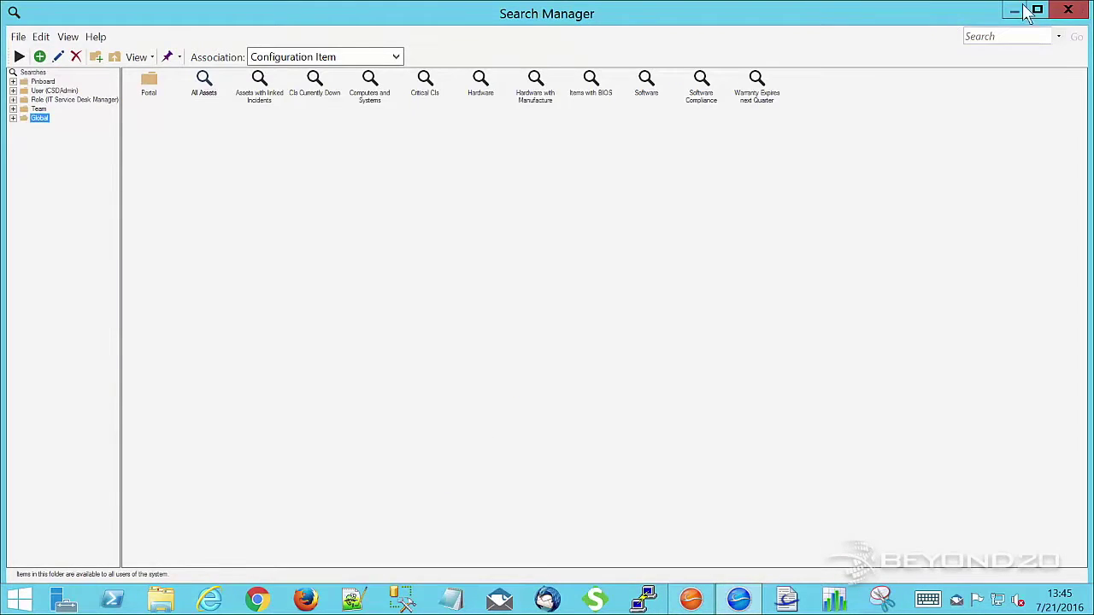
pyautogui.click(1069, 9)
pyautogui.click(340, 30)
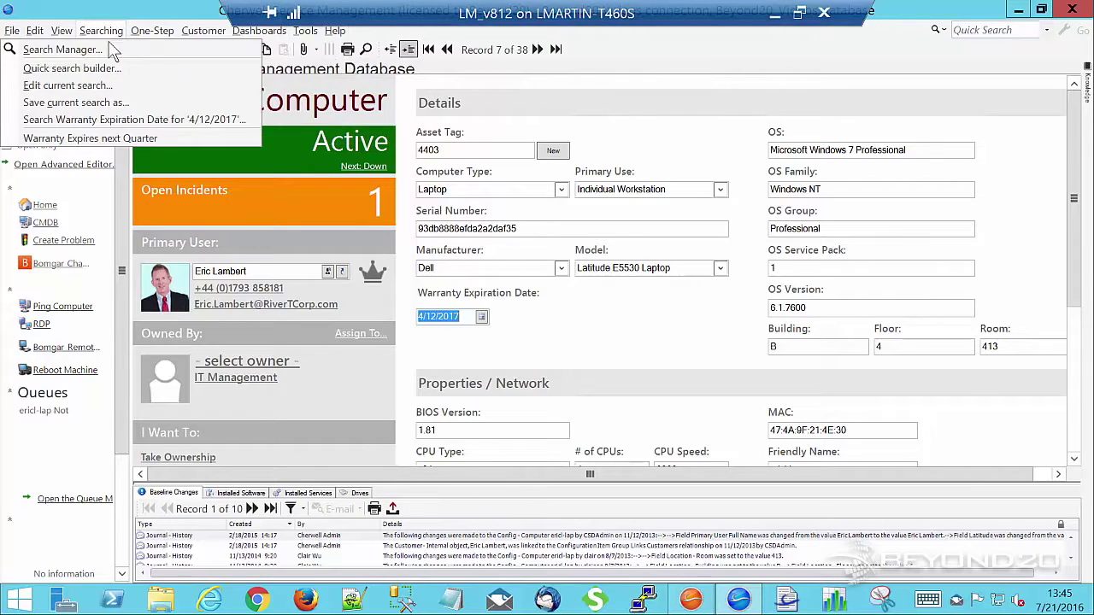
pyautogui.click(53, 45)
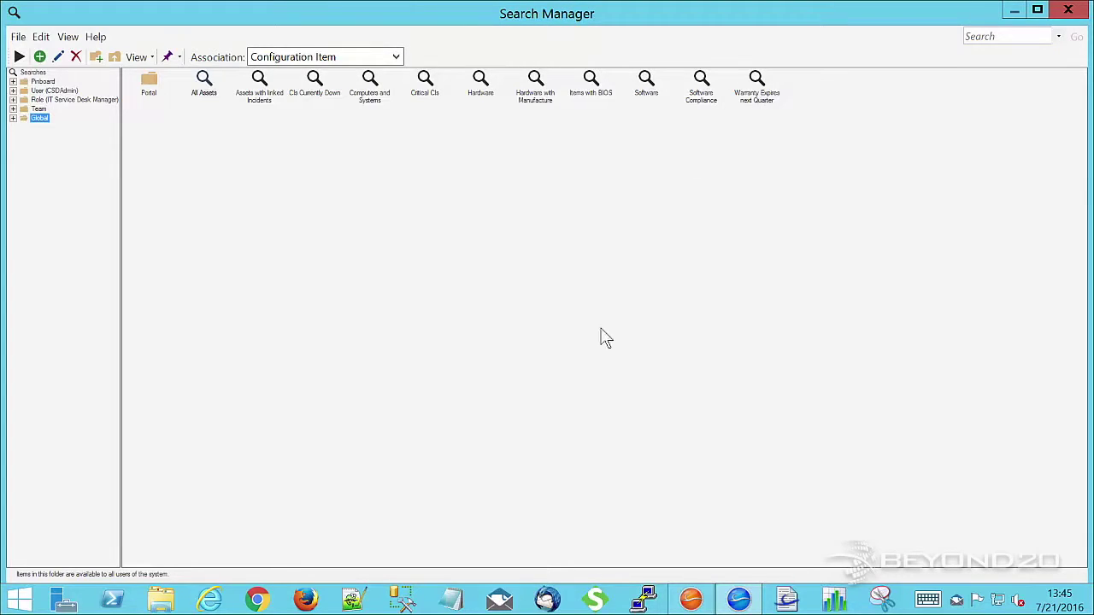
pyautogui.moveTo(737, 601)
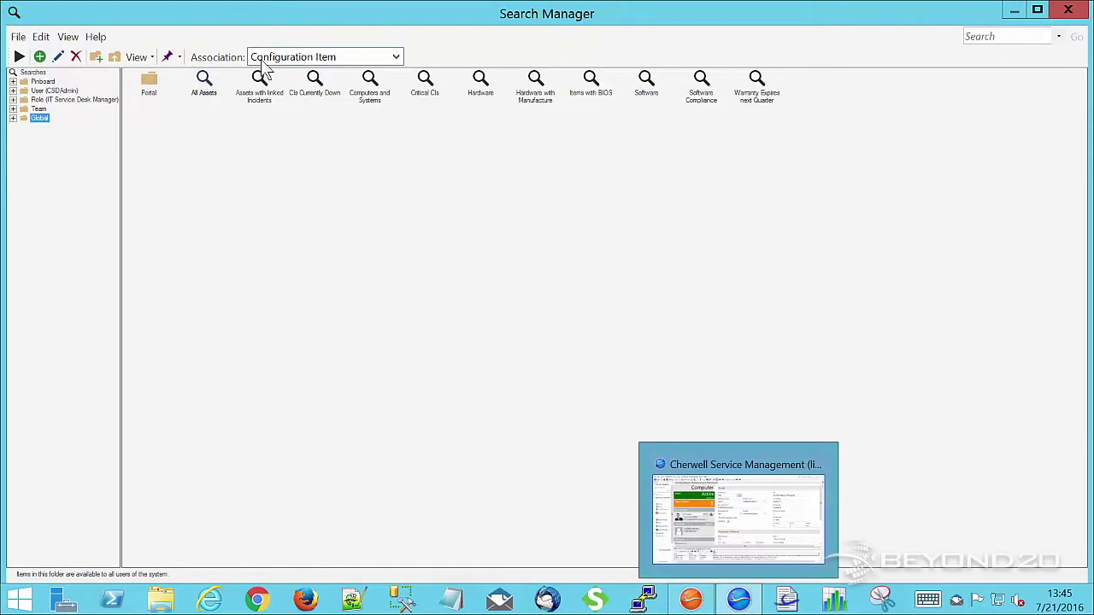
pyautogui.click(1069, 10)
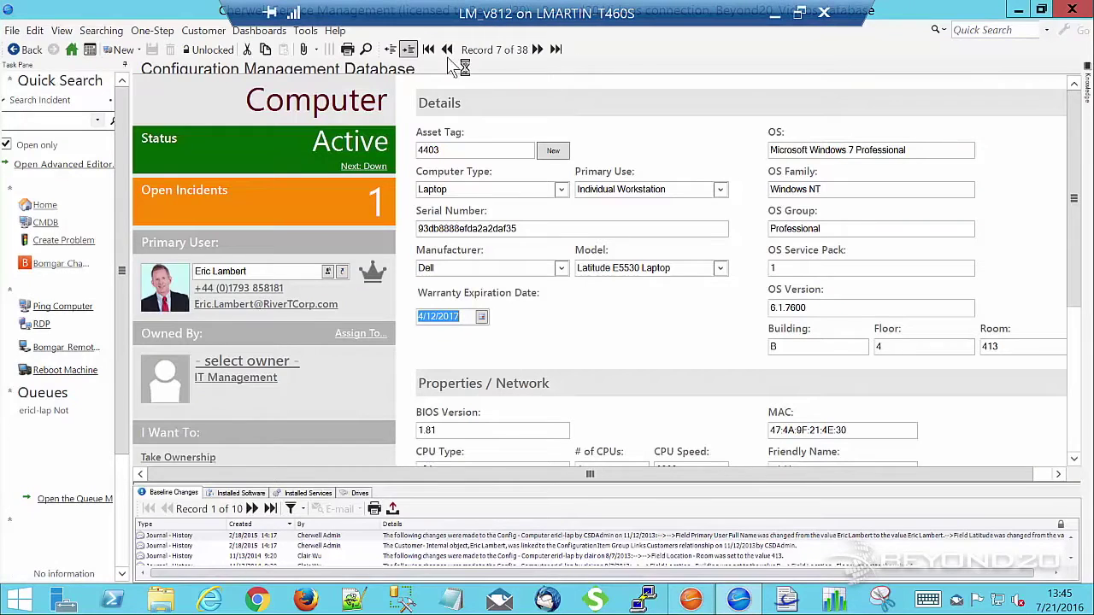
pyautogui.click(391, 49)
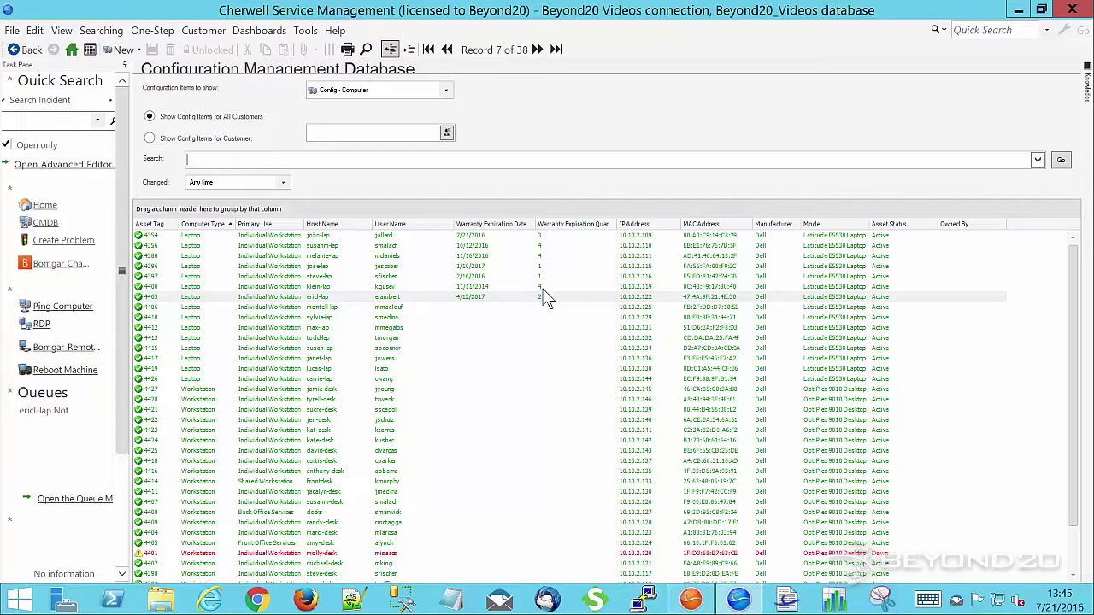
# - Open the global Configuration Item search "Warranty Expires next Quarter" for editing in the Search Manager
pyautogui.click(101, 31)
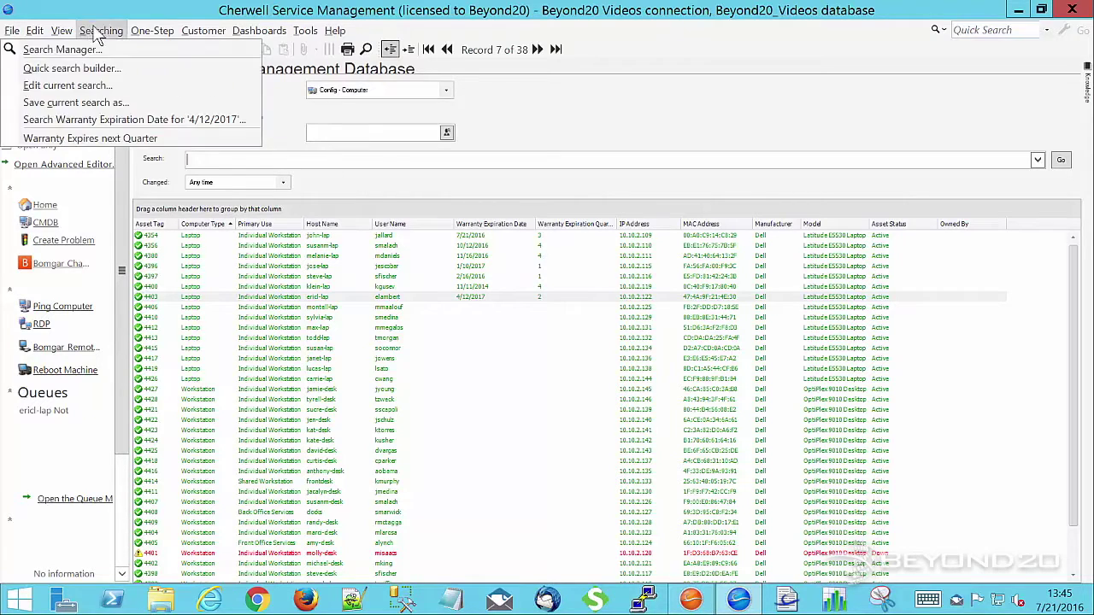
pyautogui.click(108, 48)
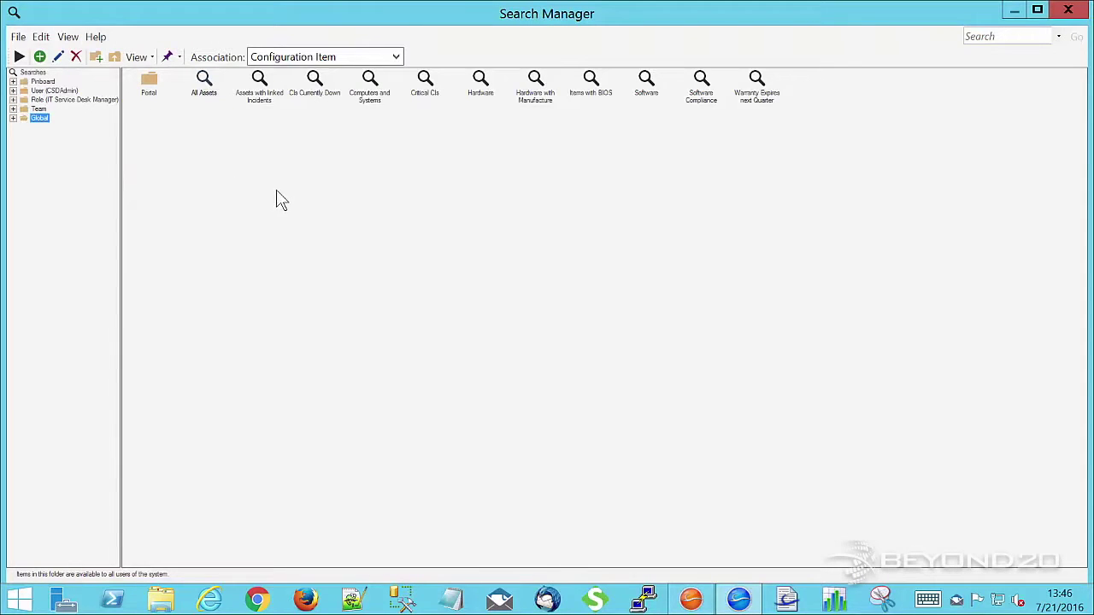
pyautogui.rightClick(759, 91)
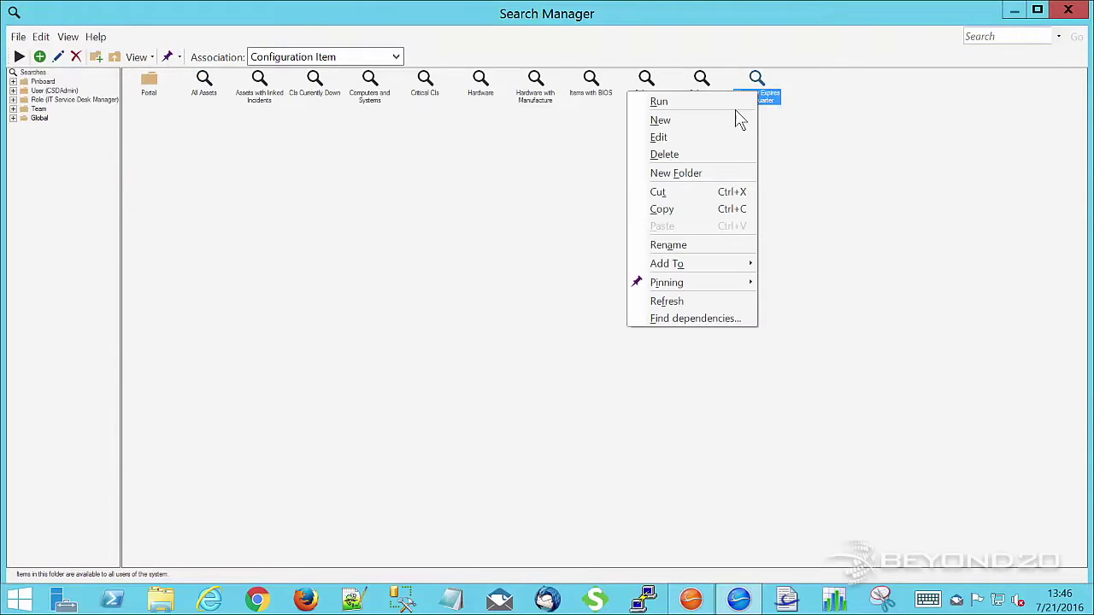
pyautogui.click(696, 134)
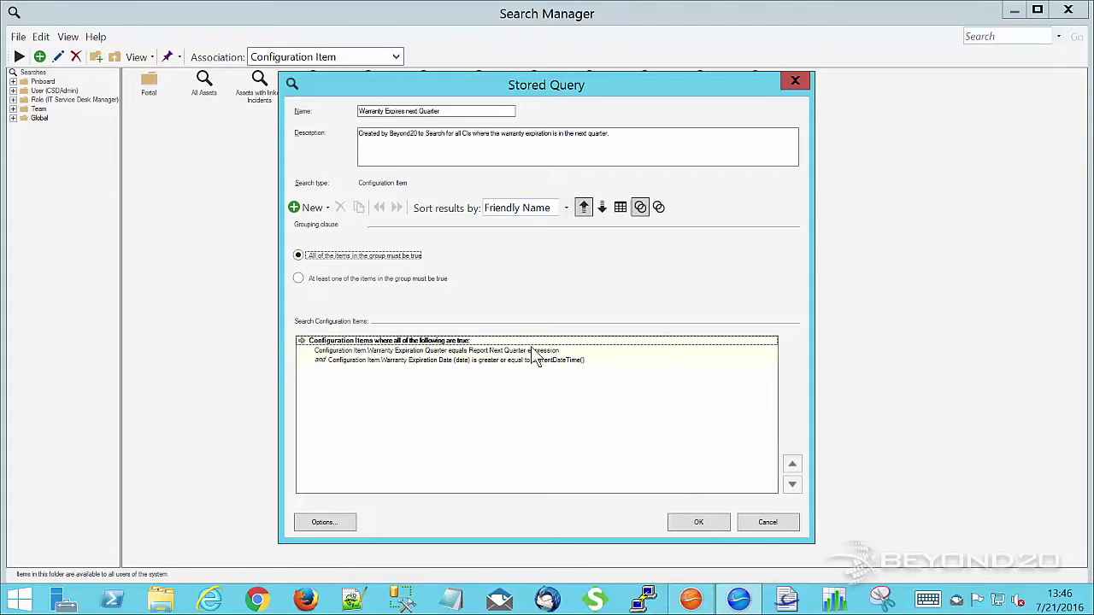
# - From the query's Warranty Expiration Quarter clause, open the Report Next Quarter expression for editing to review its cases
pyautogui.click(462, 350)
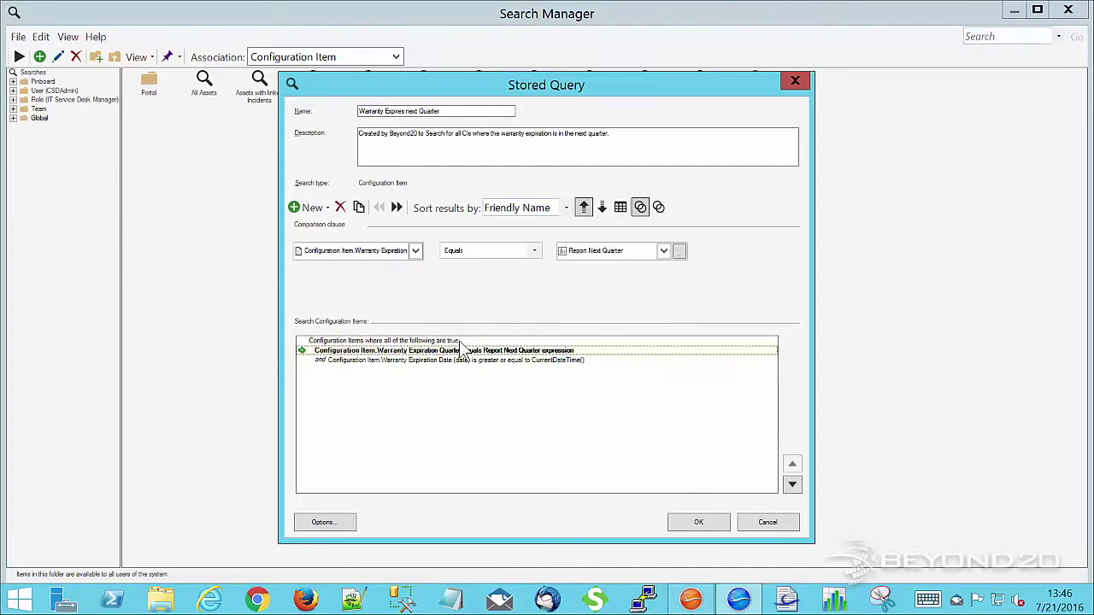
pyautogui.click(679, 251)
pyautogui.rightClick(723, 111)
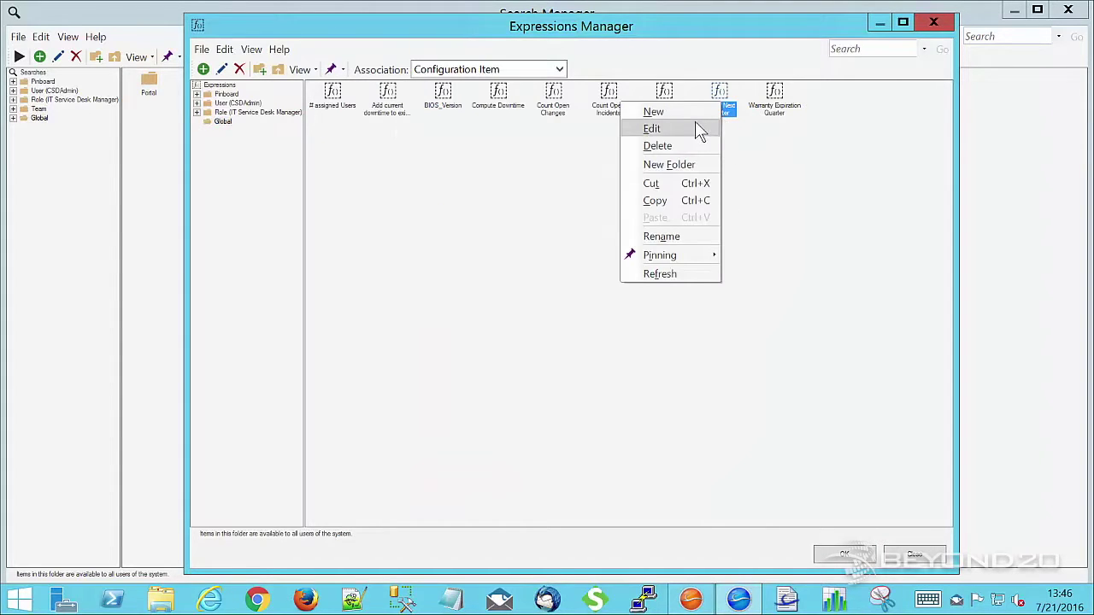
pyautogui.click(695, 126)
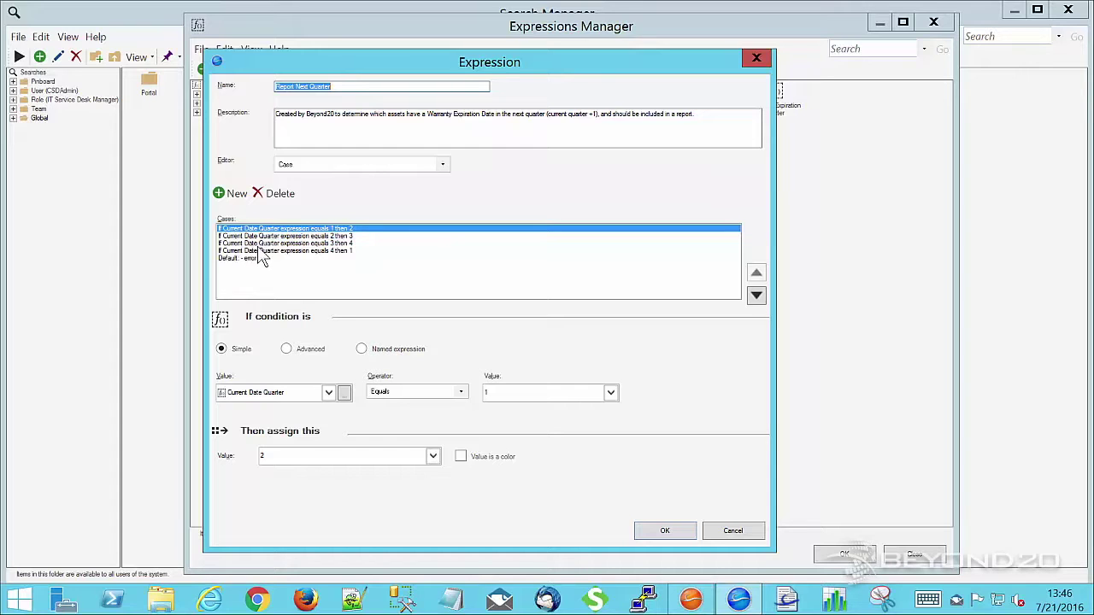
# - Review the Report Next Quarter case for current quarter 3, then cancel the expression and close the Expressions Manager
pyautogui.click(348, 243)
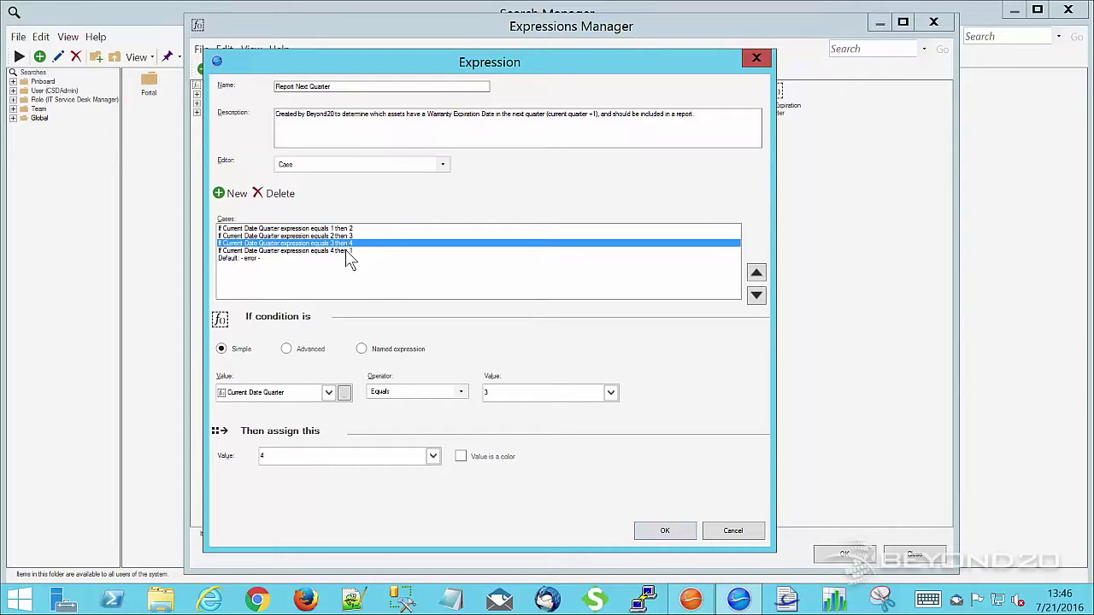
pyautogui.click(734, 530)
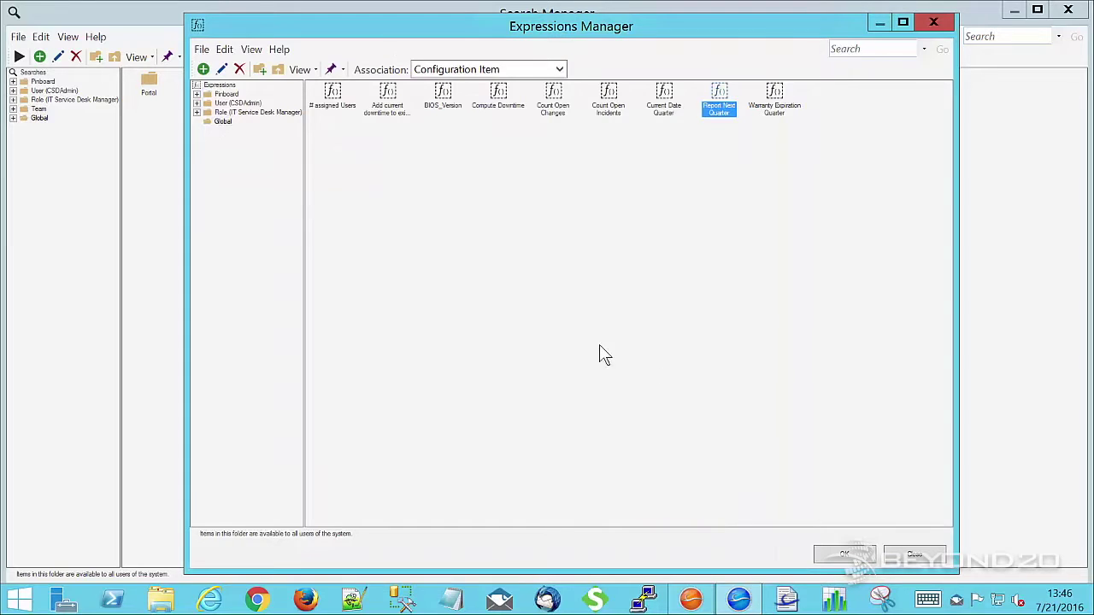
pyautogui.rightClick(725, 117)
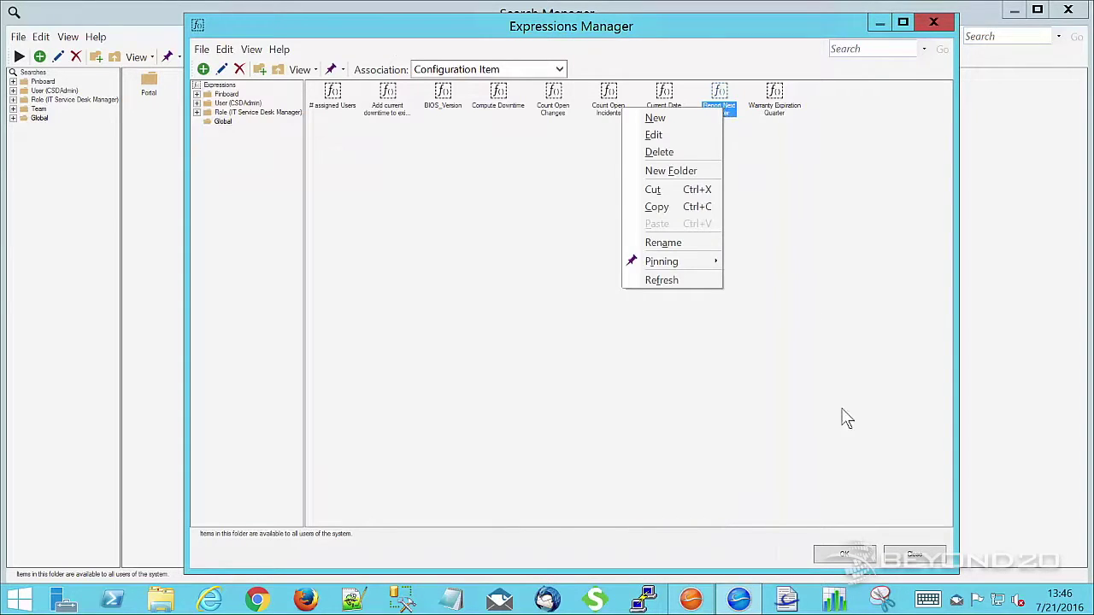
pyautogui.click(903, 556)
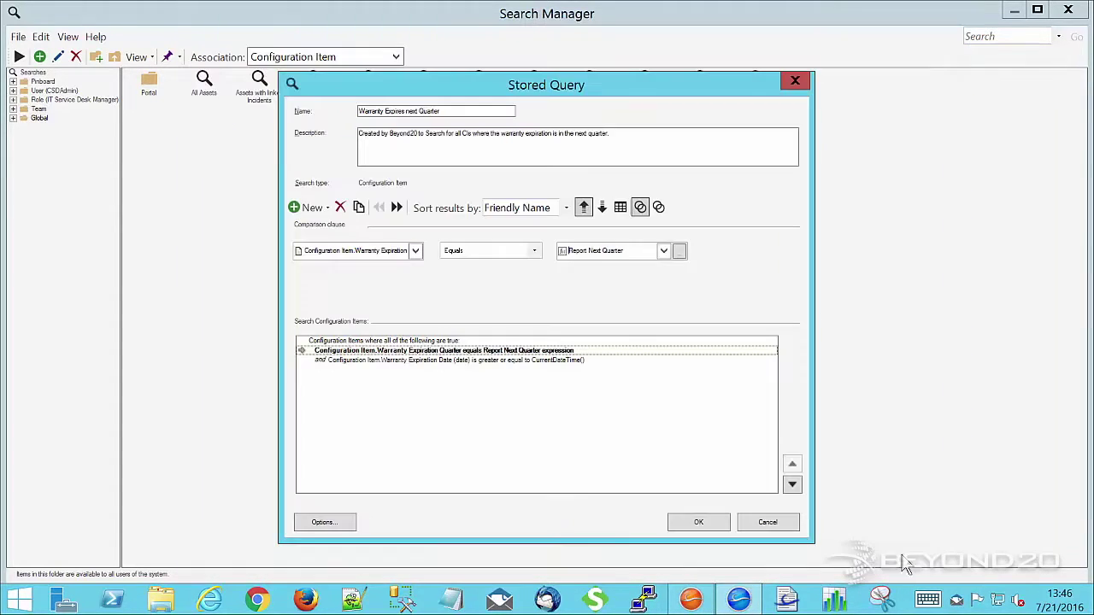
# - Review the query's Warranty Expiration Date clause, cancel the query editing and run the "Warranty Expires next Quarter" search
pyautogui.click(425, 360)
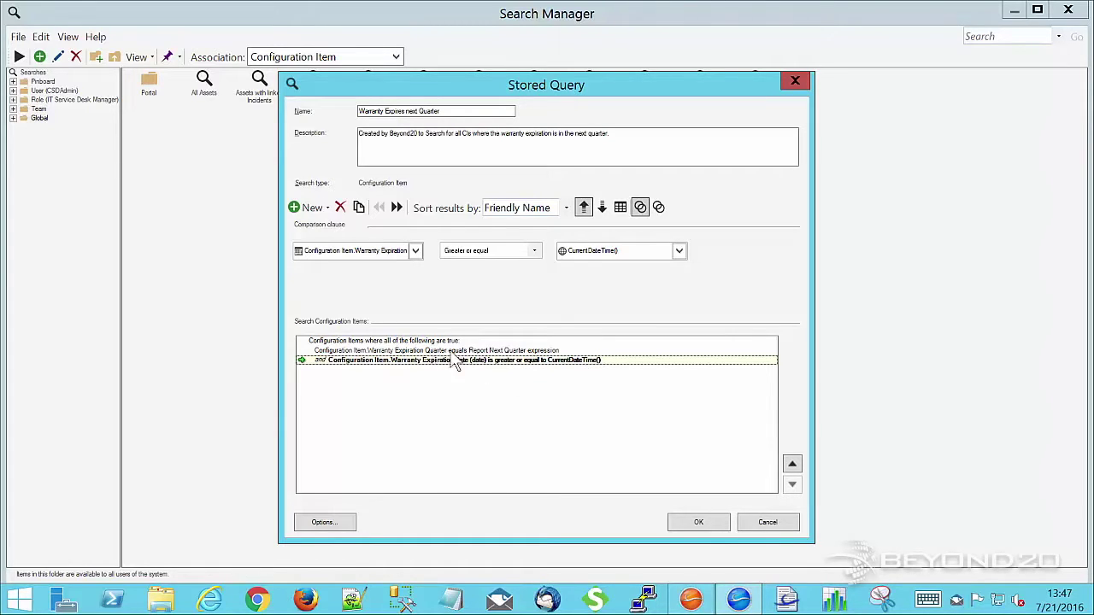
pyautogui.click(768, 522)
pyautogui.doubleClick(766, 98)
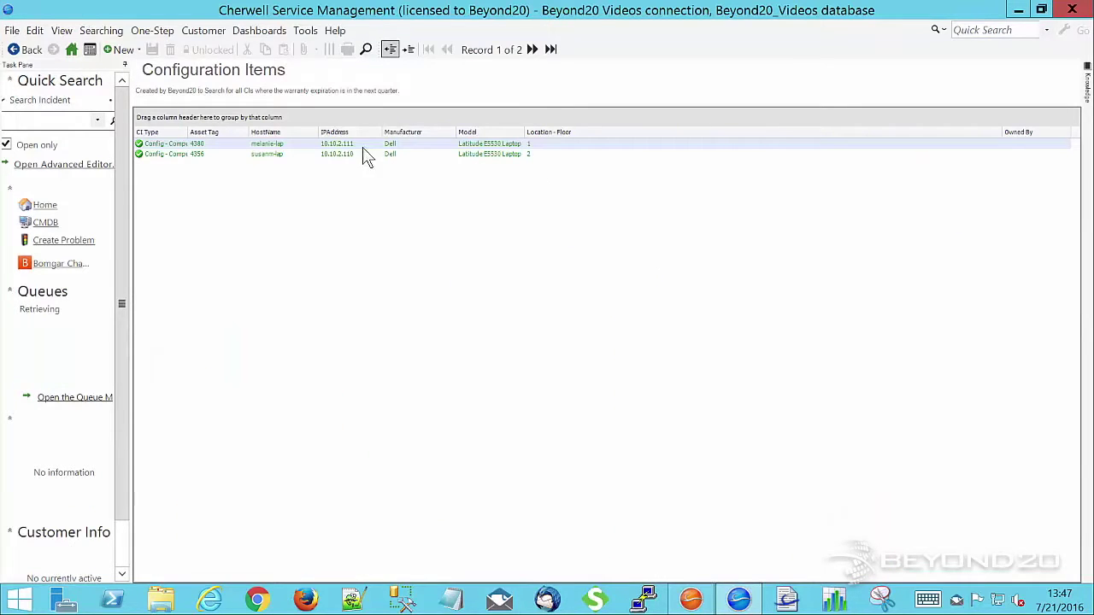
# - Add the Warranty Expiration Date column to the Configuration Items results grid and review the listed expiration dates
pyautogui.rightClick(419, 135)
pyautogui.moveTo(453, 132)
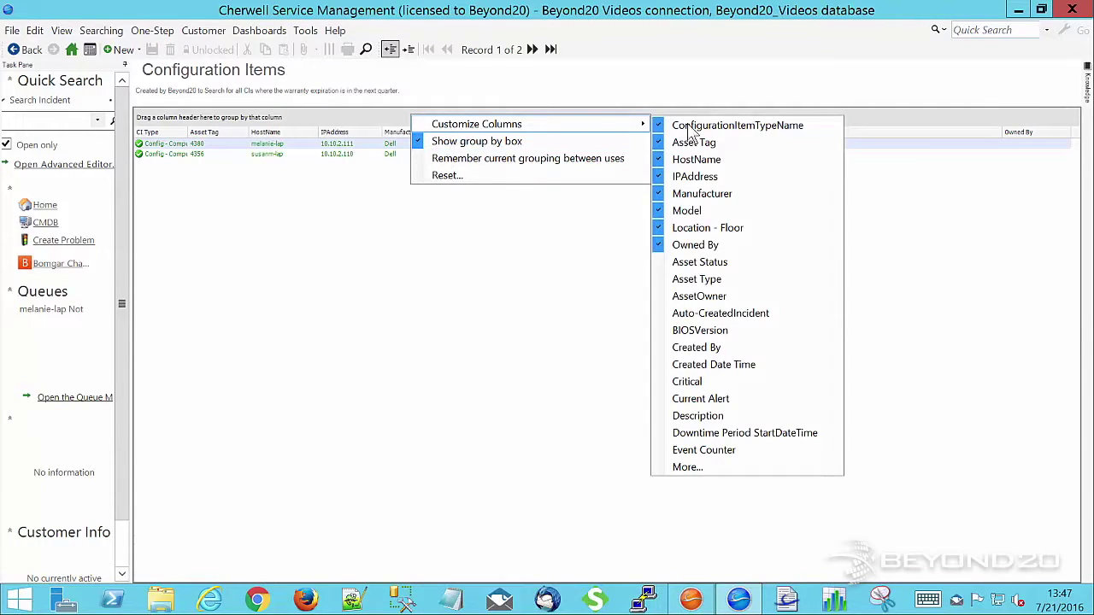
pyautogui.click(690, 467)
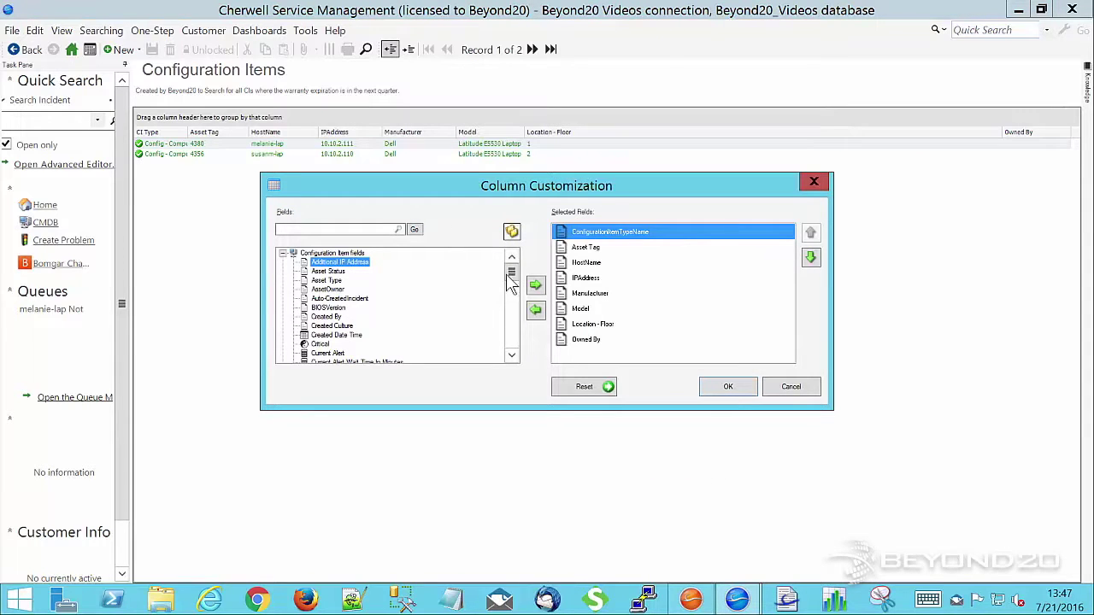
pyautogui.moveTo(512, 272); pyautogui.dragTo(513, 342)
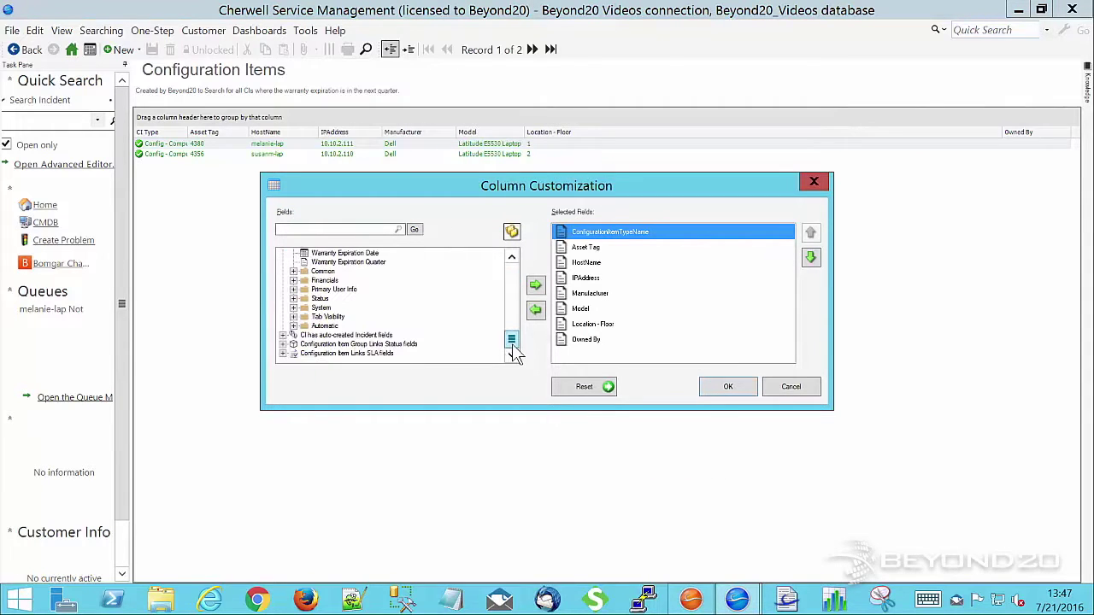
pyautogui.click(368, 254)
pyautogui.click(535, 288)
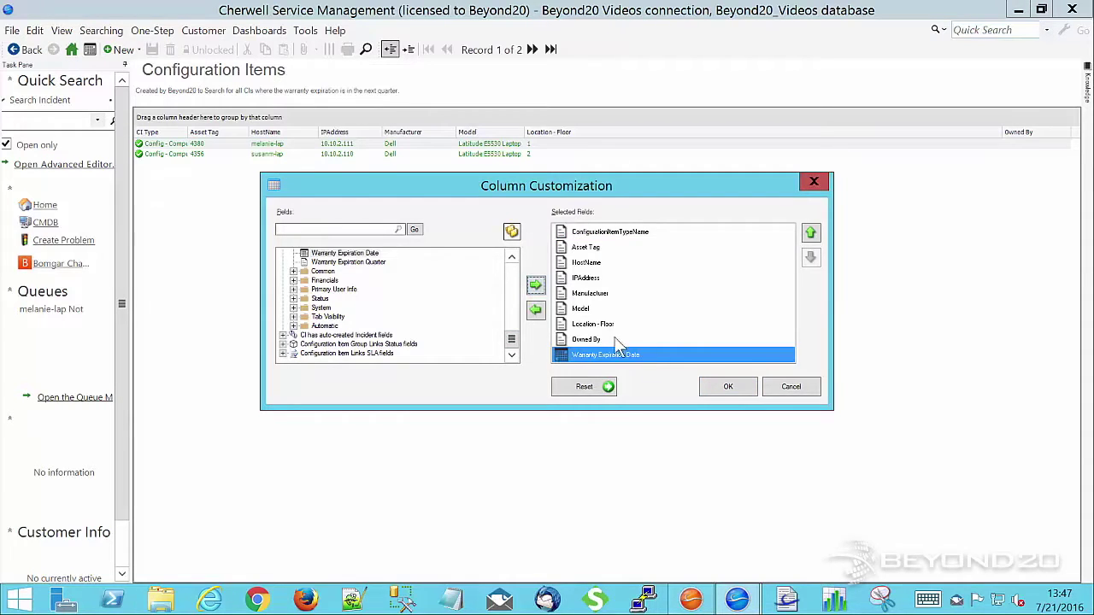
pyautogui.click(727, 387)
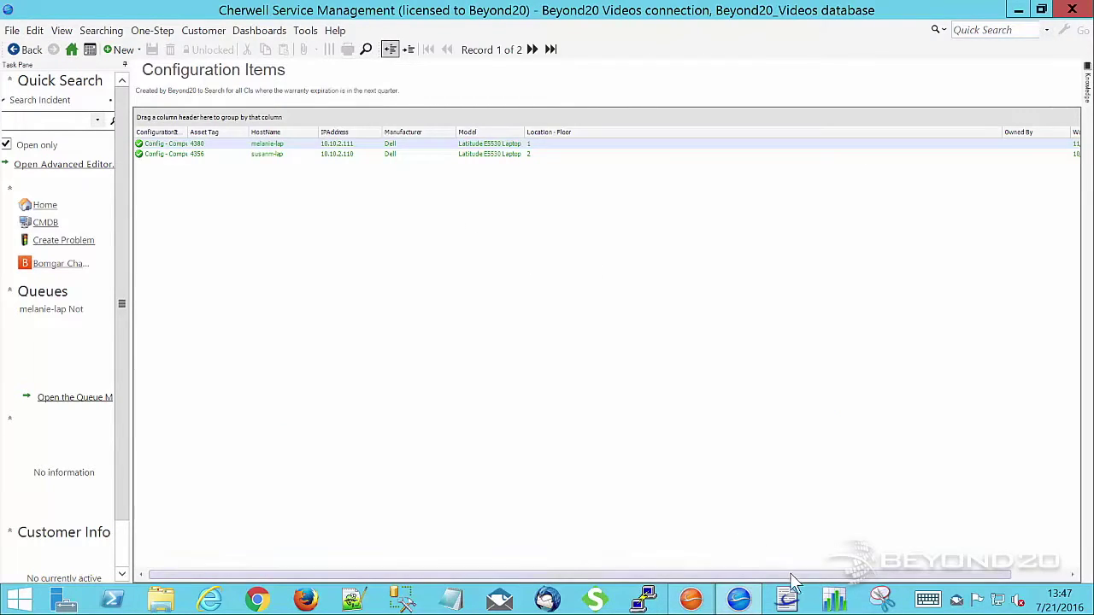
pyautogui.moveTo(789, 577); pyautogui.dragTo(930, 577)
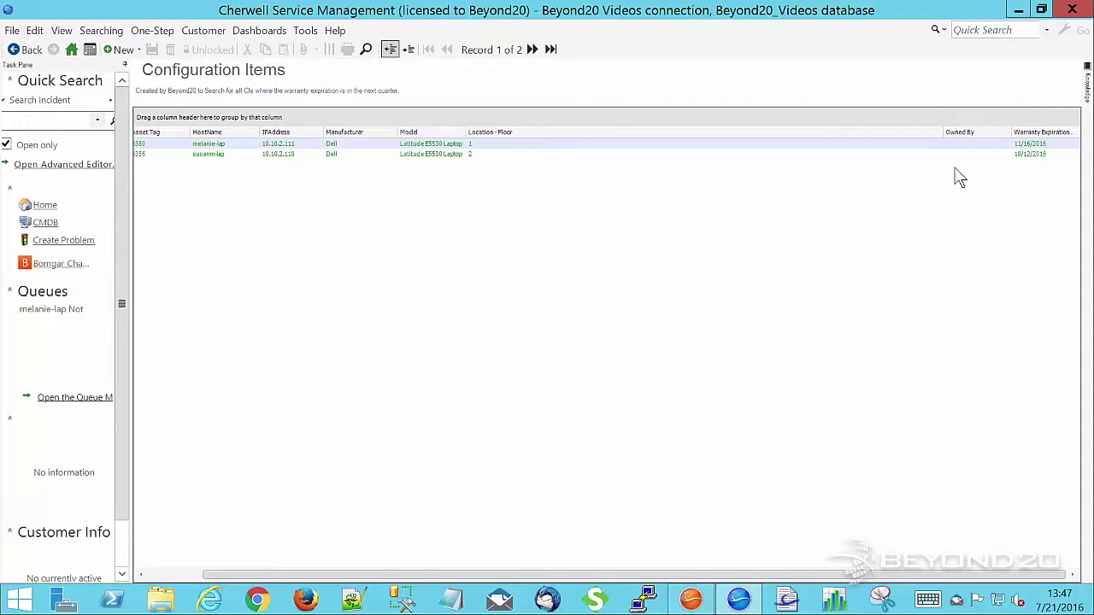
pyautogui.click(185, 575)
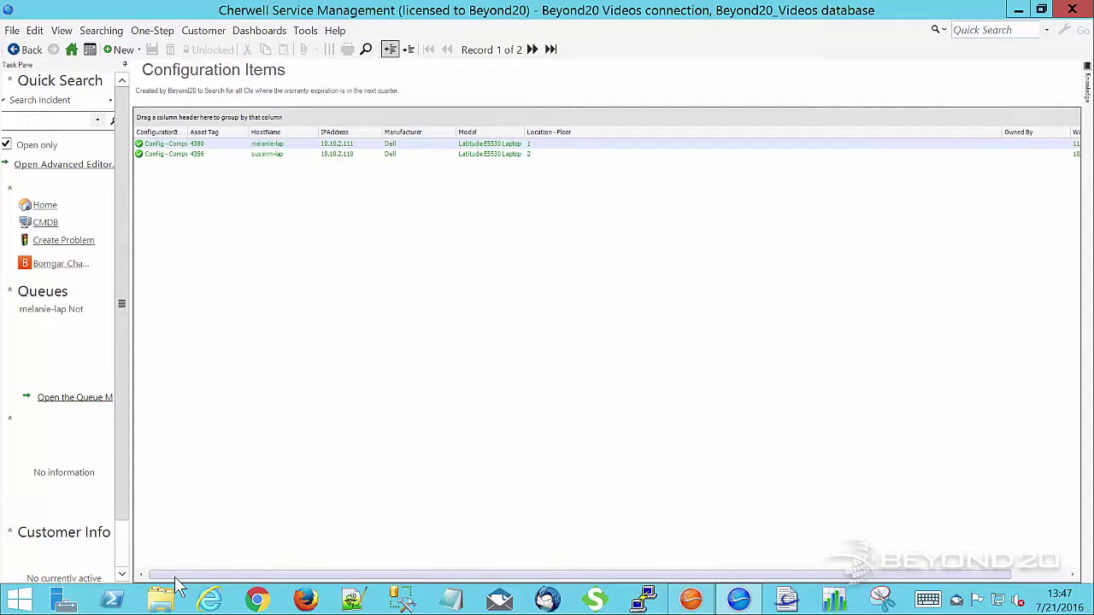